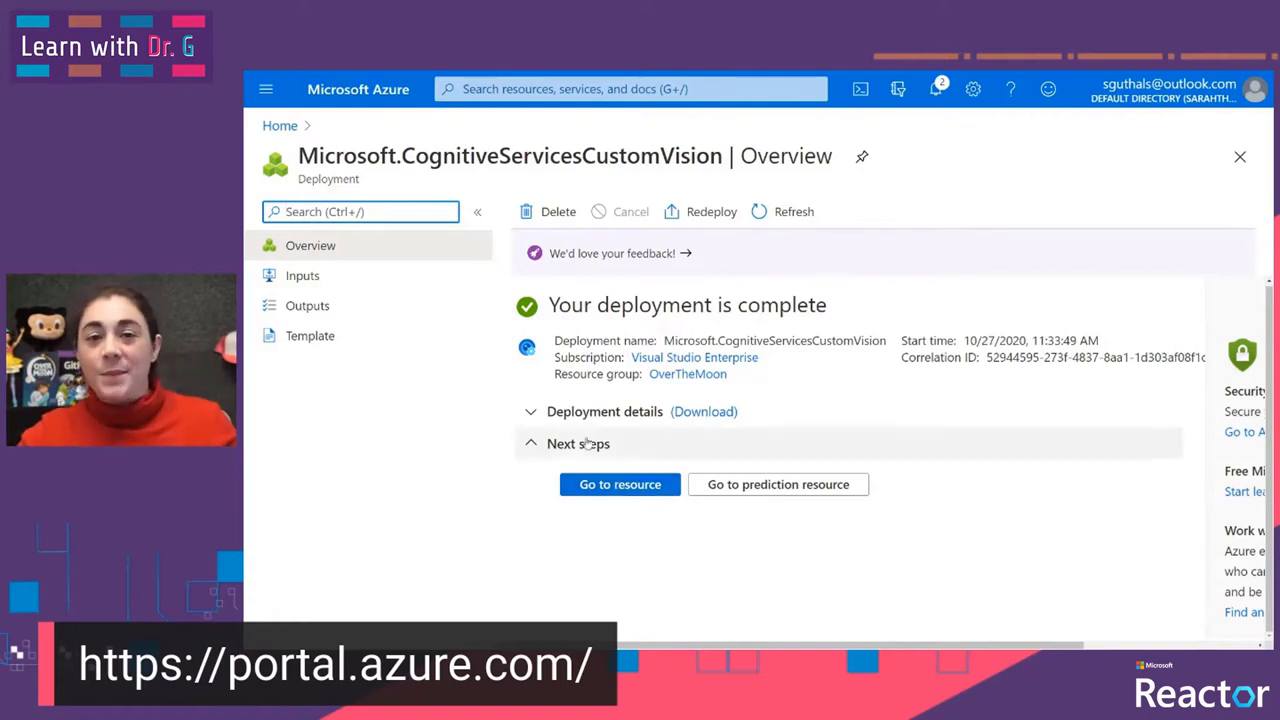
Open the FindBungee resource through the OverTheMoon resource group, and reopen it from the successful deployment notification
{"action": "left_click", "coordinate": [330, 95]}
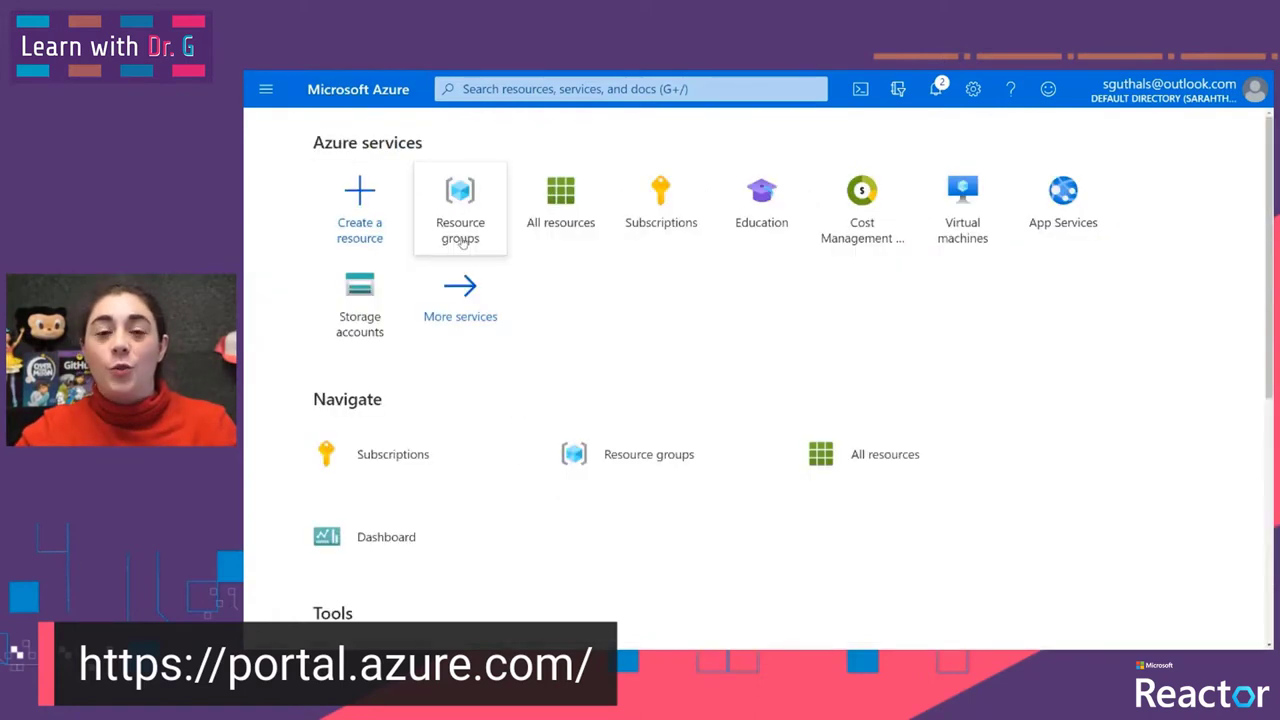
{"action": "mouse_move", "coordinate": [474, 218]}
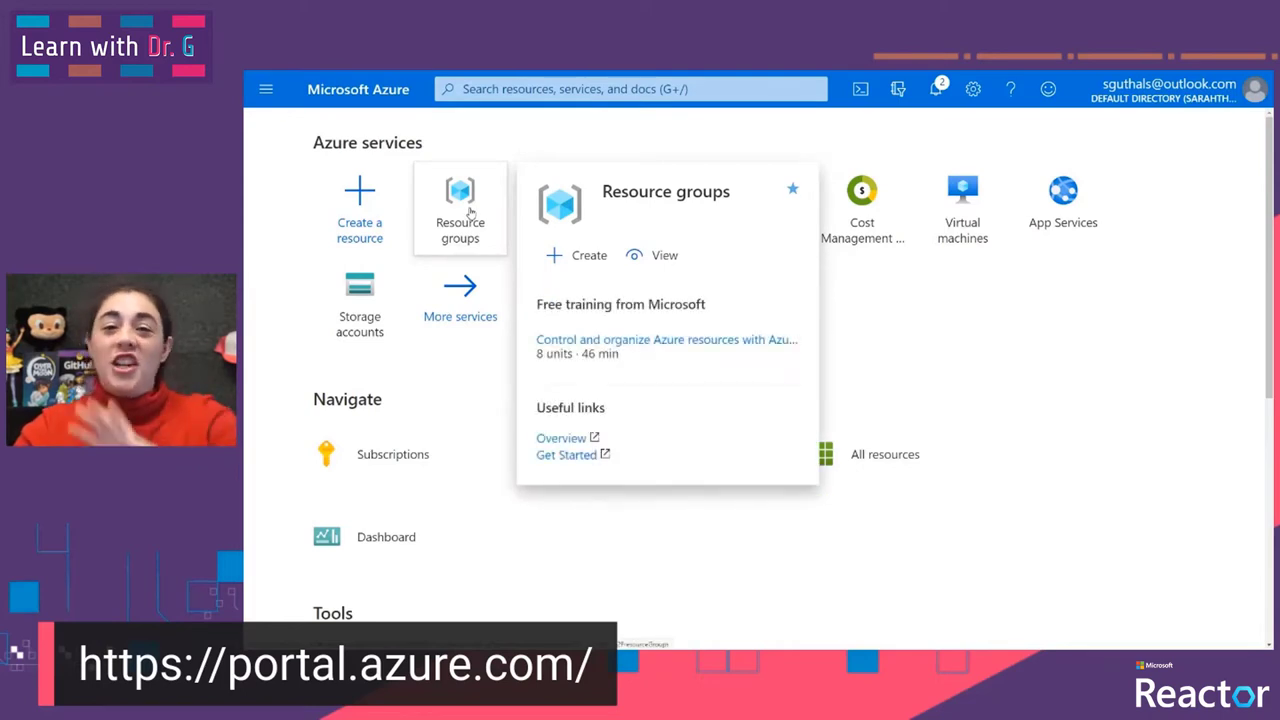
{"action": "left_click", "coordinate": [525, 92]}
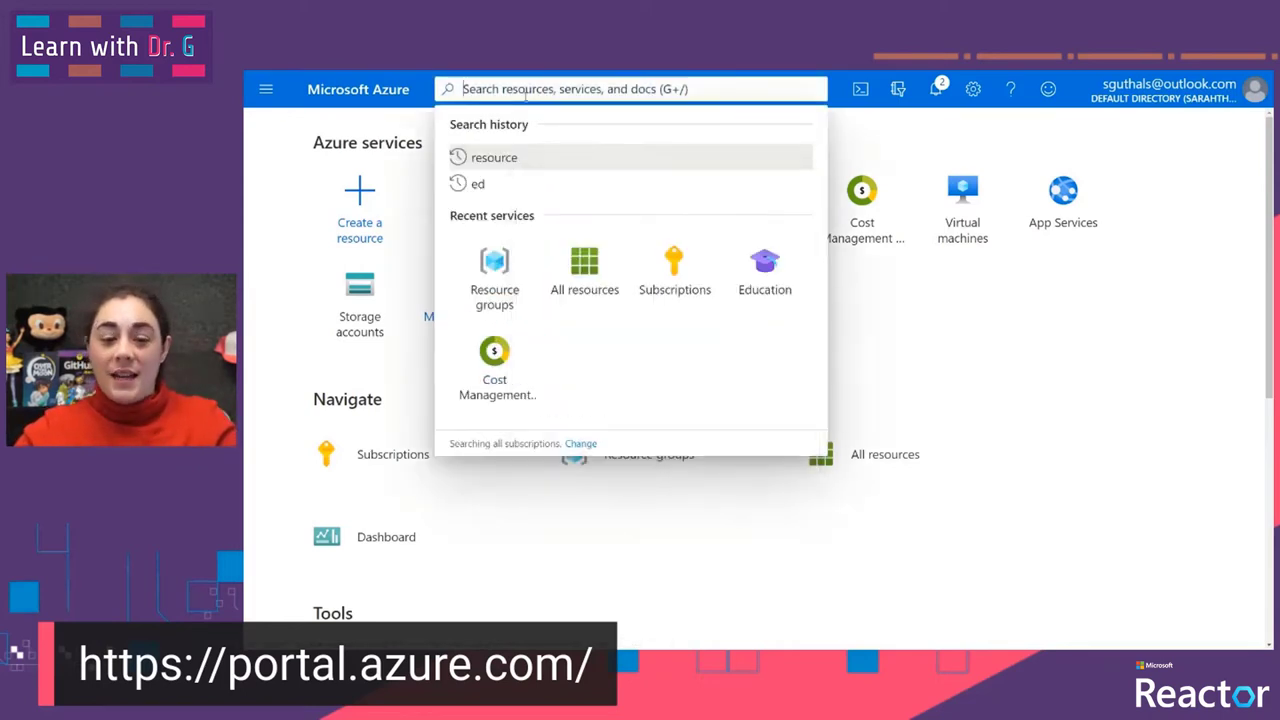
{"action": "type", "text": "Resource"}
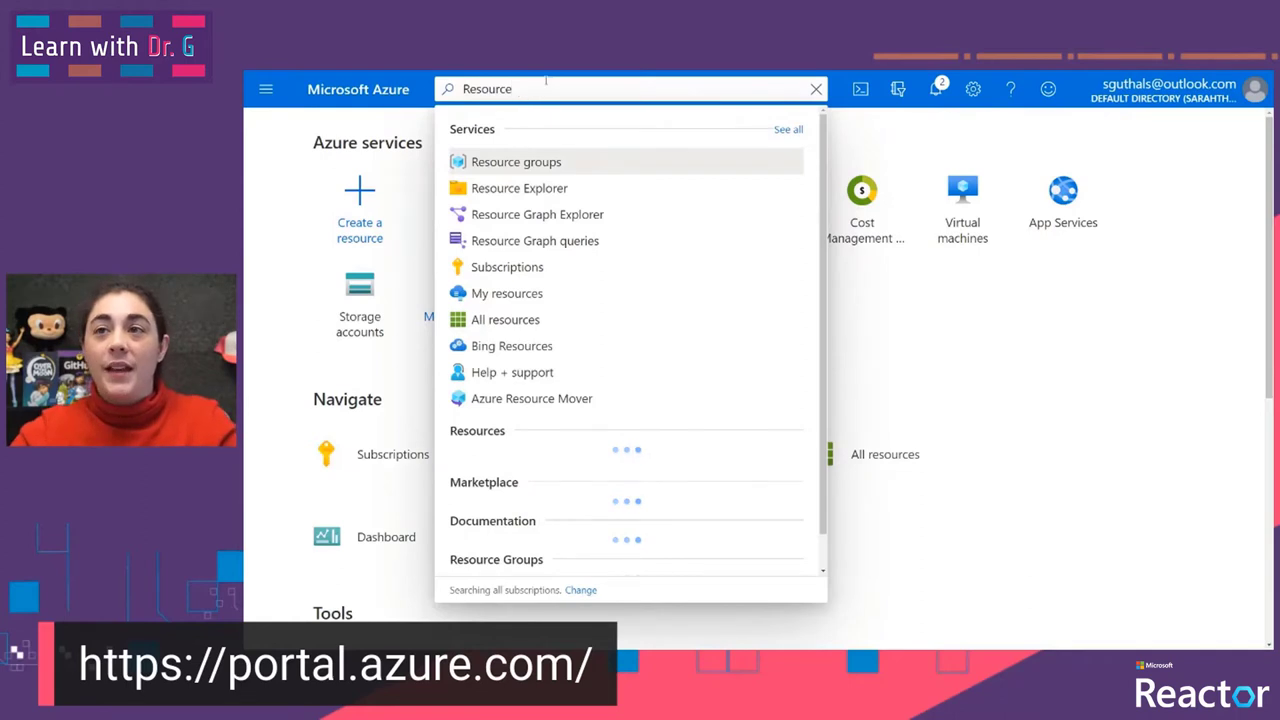
{"action": "left_click", "coordinate": [531, 162]}
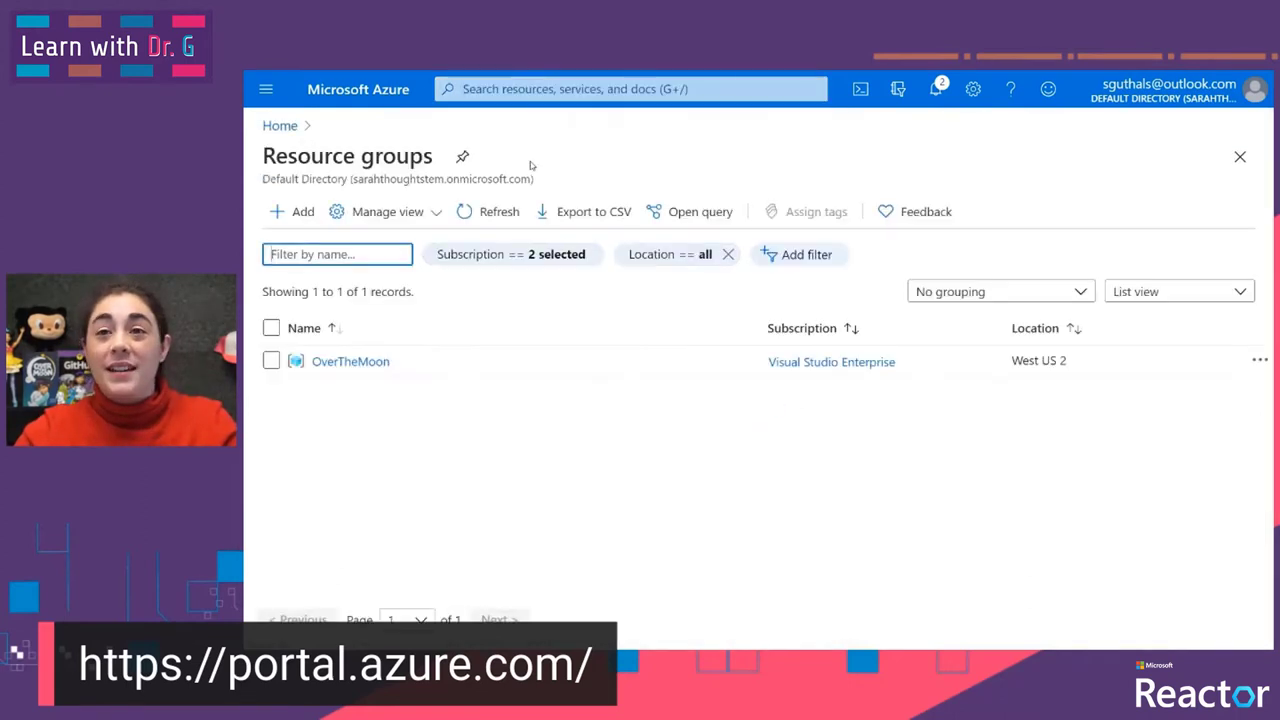
{"action": "left_click", "coordinate": [366, 364]}
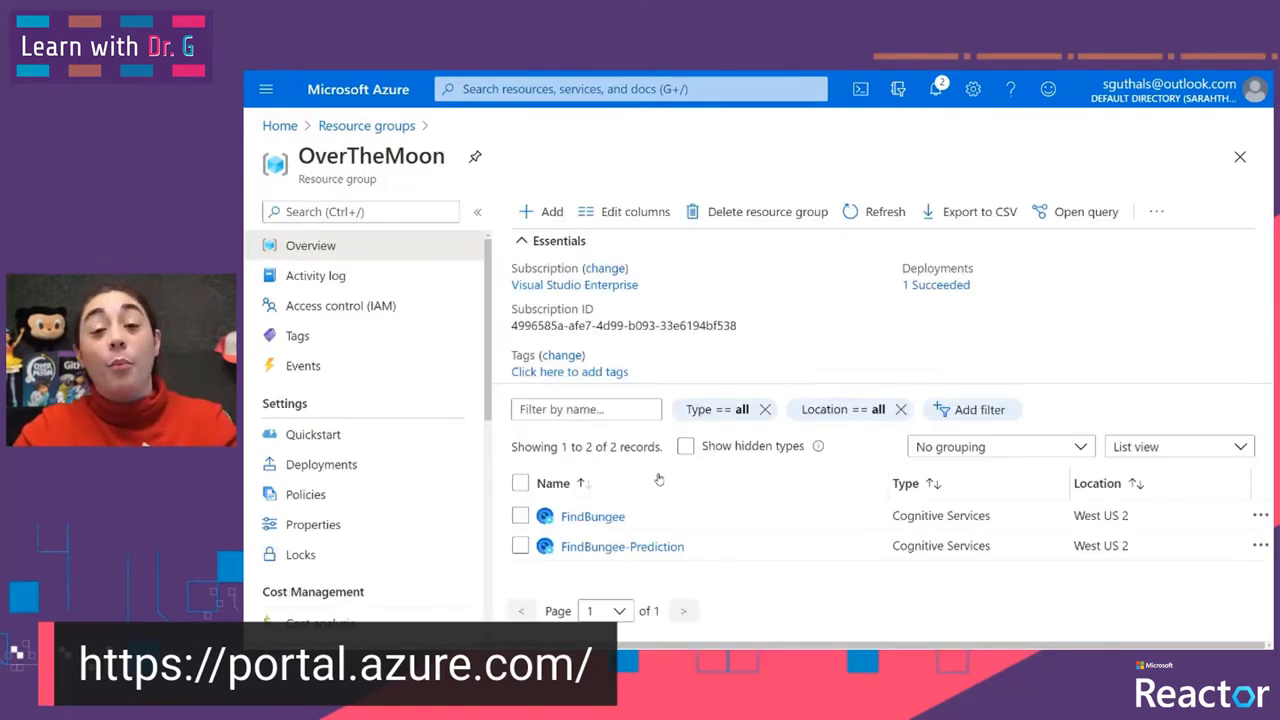
{"action": "left_click", "coordinate": [572, 517]}
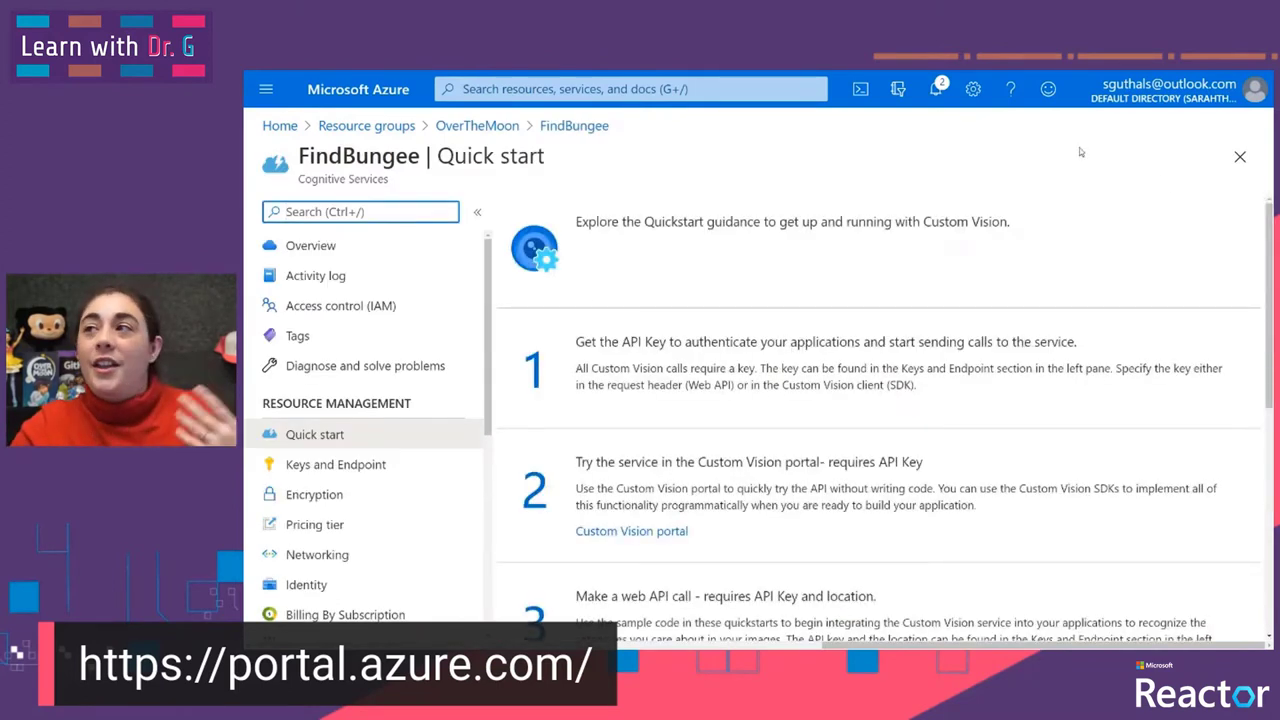
{"action": "left_click", "coordinate": [934, 98]}
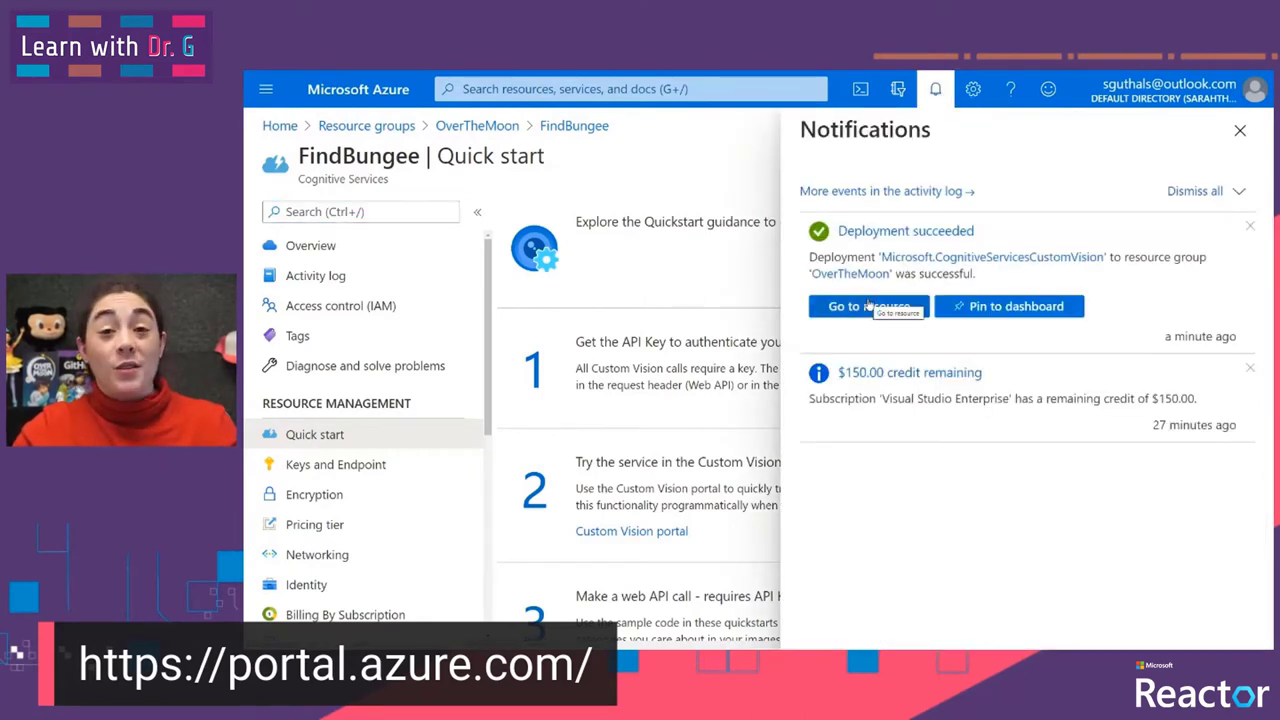
{"action": "left_click", "coordinate": [868, 305]}
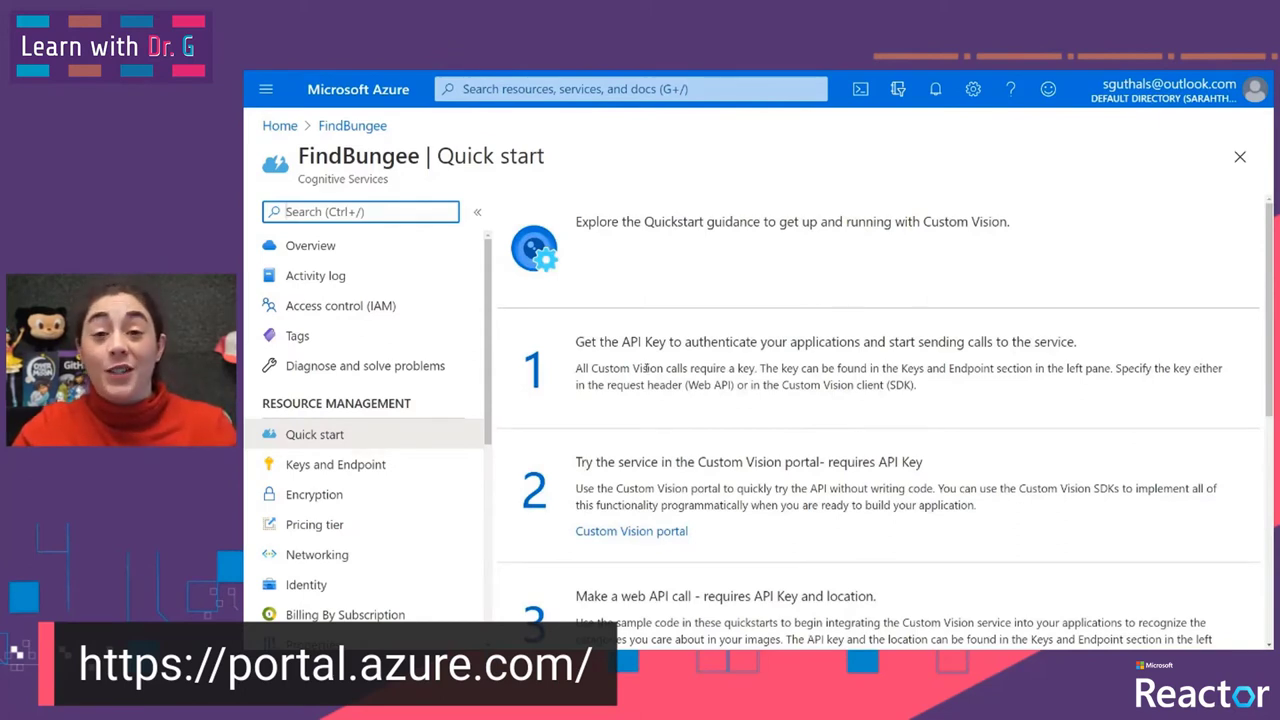
Review the FindBungee Quick start guidance, open the Custom Vision portal and sign in
{"action": "scroll", "coordinate": [647, 371], "scroll_direction": "down", "scroll_amount": 1}
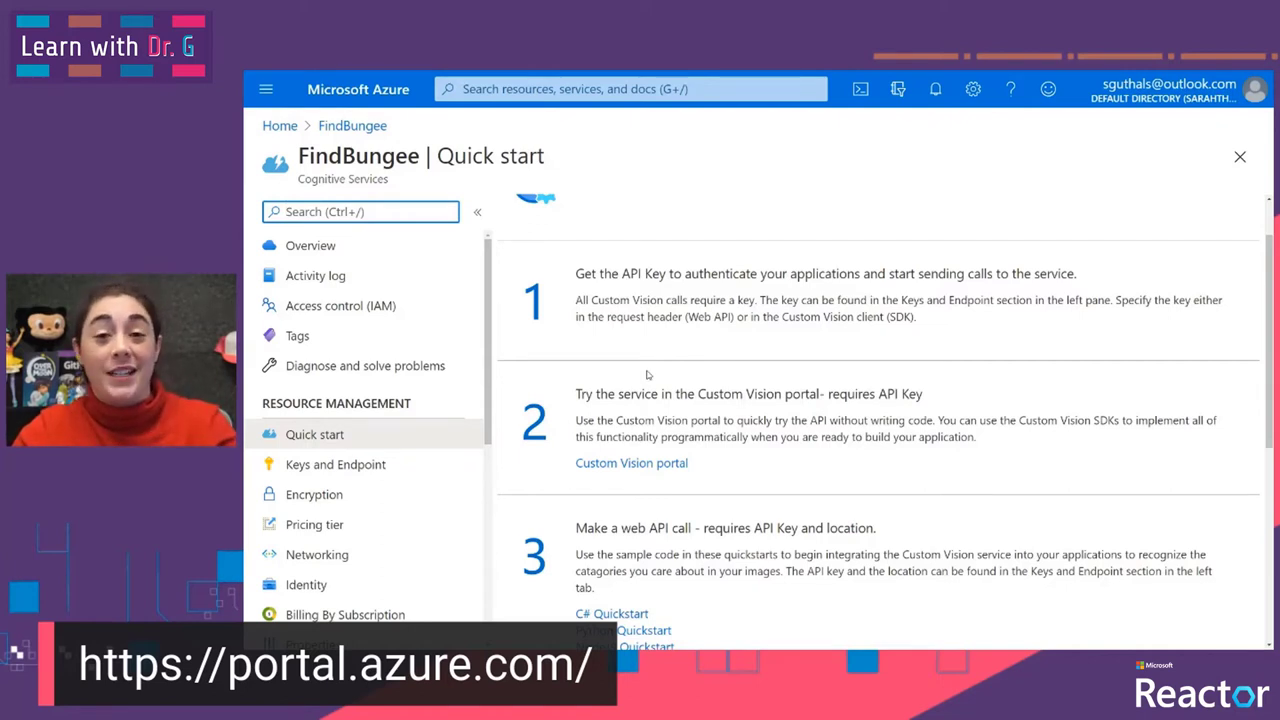
{"action": "scroll", "coordinate": [647, 375], "scroll_direction": "down", "scroll_amount": 1}
{"action": "scroll", "coordinate": [648, 374], "scroll_direction": "down", "scroll_amount": 3}
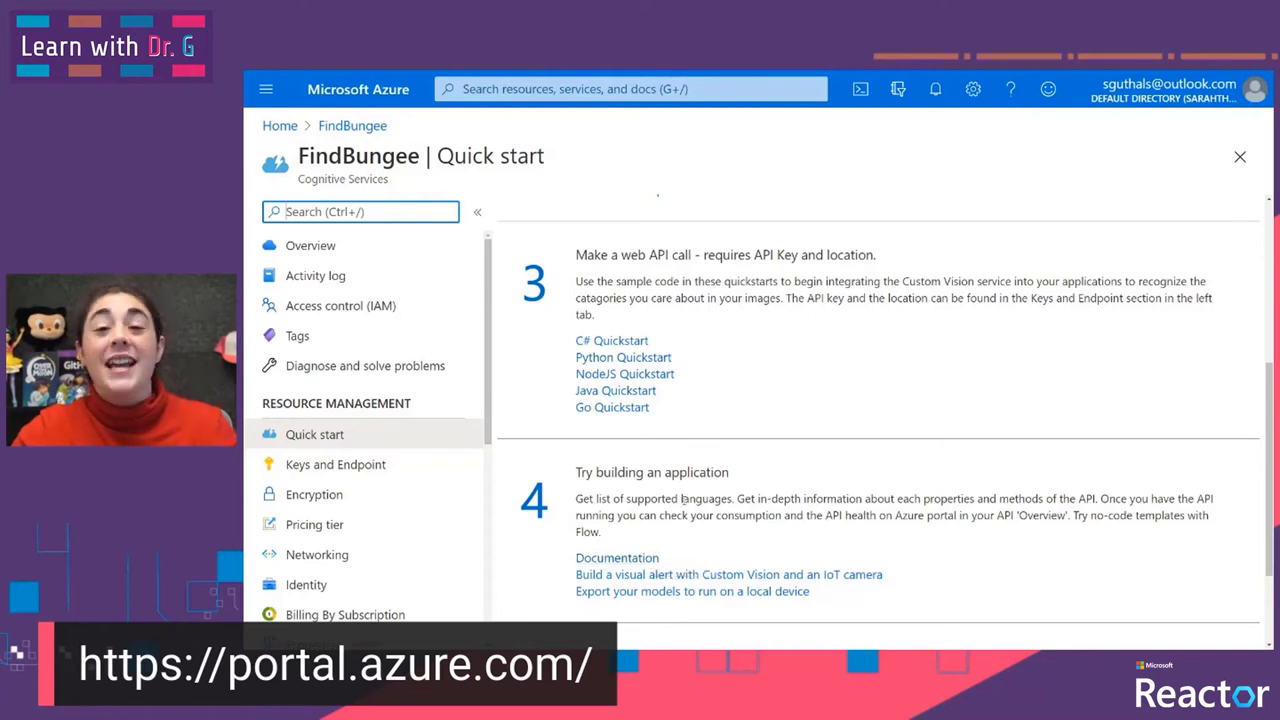
{"action": "scroll", "coordinate": [685, 492], "scroll_direction": "up", "scroll_amount": 4}
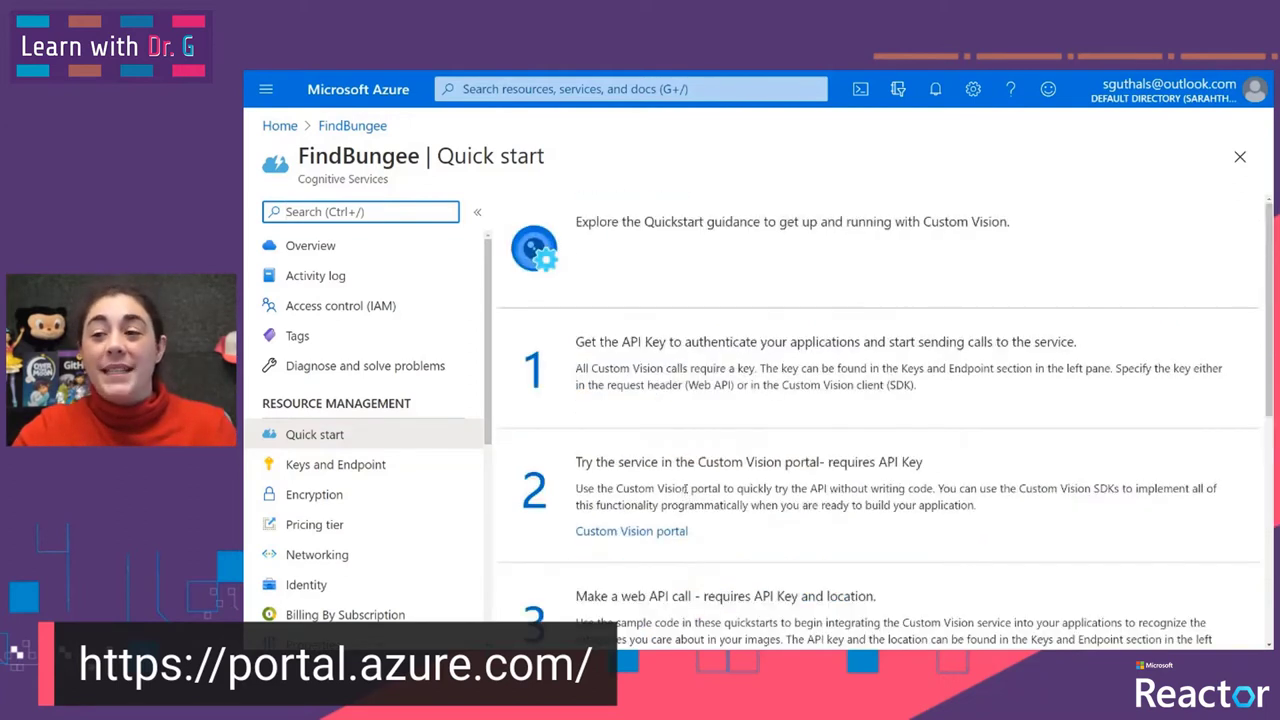
{"action": "left_click", "coordinate": [660, 535]}
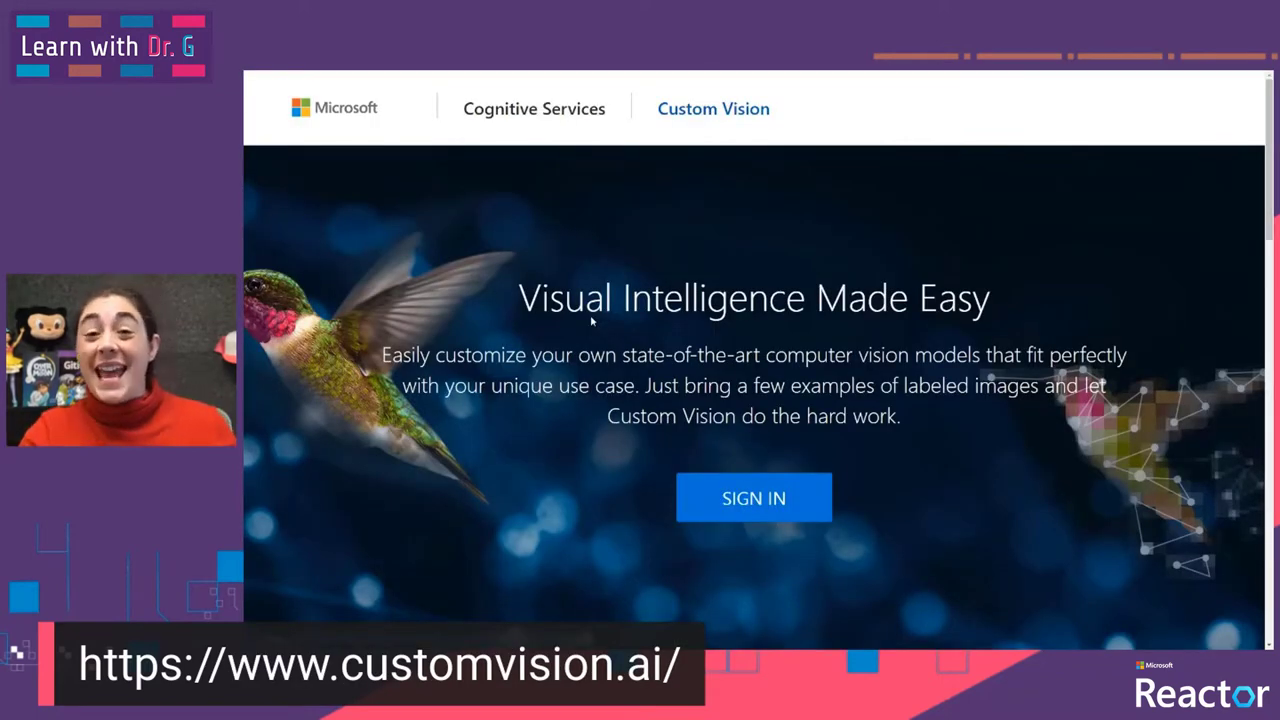
{"action": "left_click", "coordinate": [762, 492]}
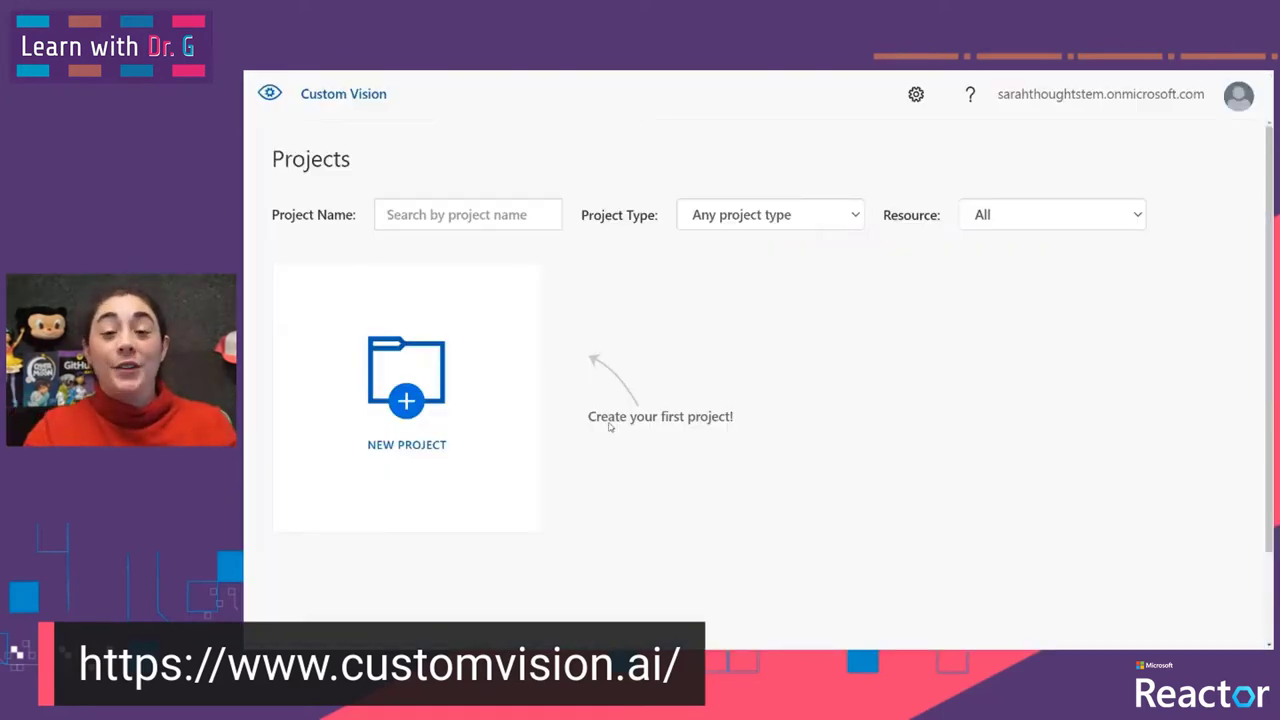
Start a new project named FindBungee with the description "A quick Custom Vision to find Bungee on the Moon", using the FindBungee [F0] resource
{"action": "left_click", "coordinate": [444, 390]}
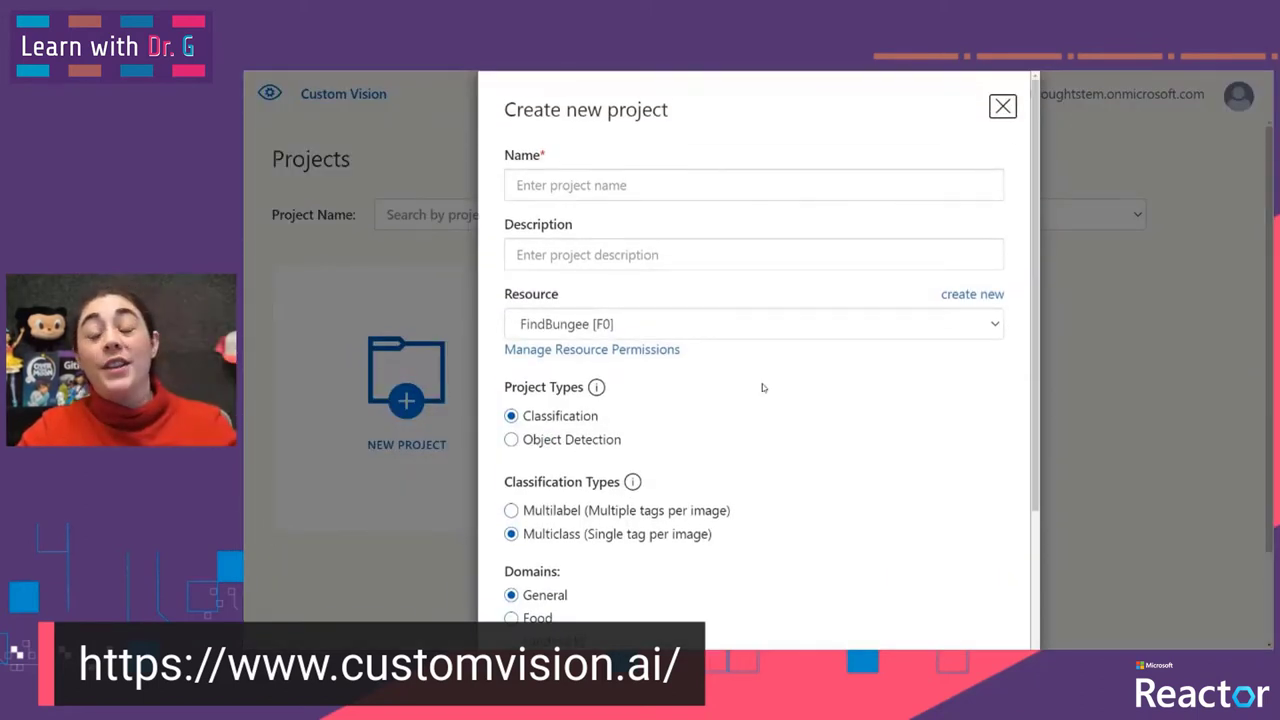
{"action": "left_click", "coordinate": [655, 187]}
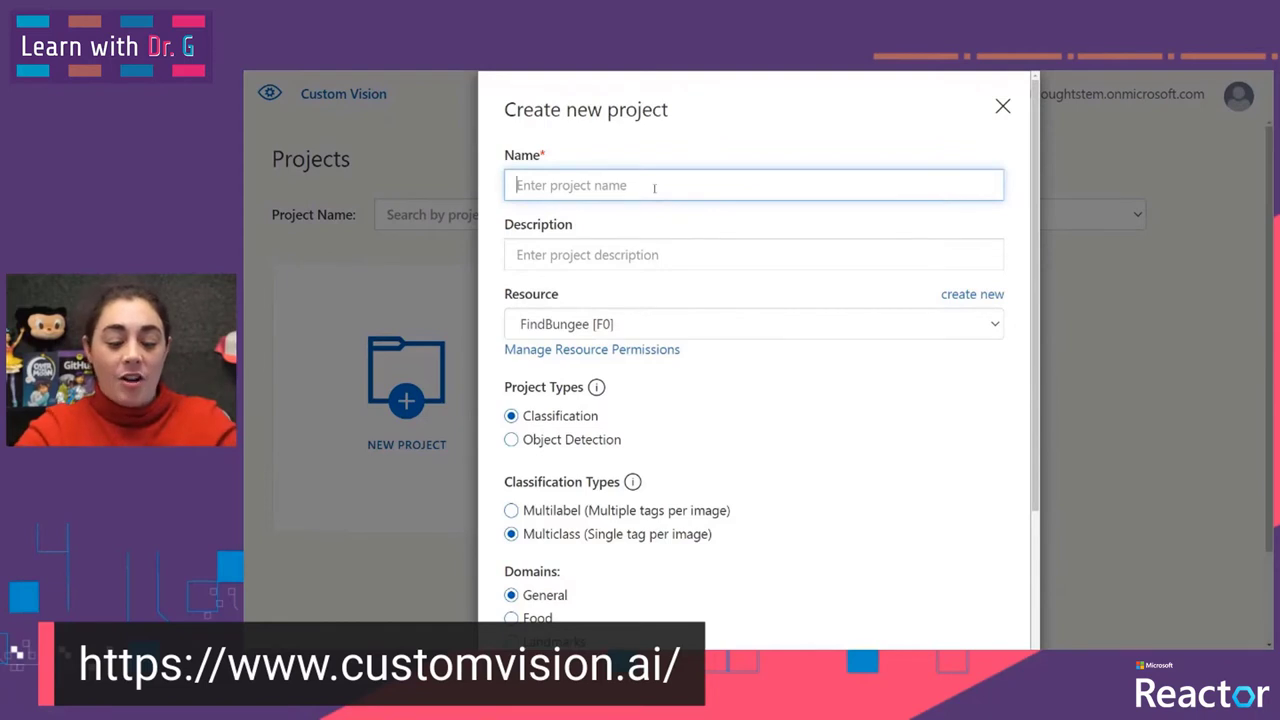
{"action": "type", "text": "FindBungee"}
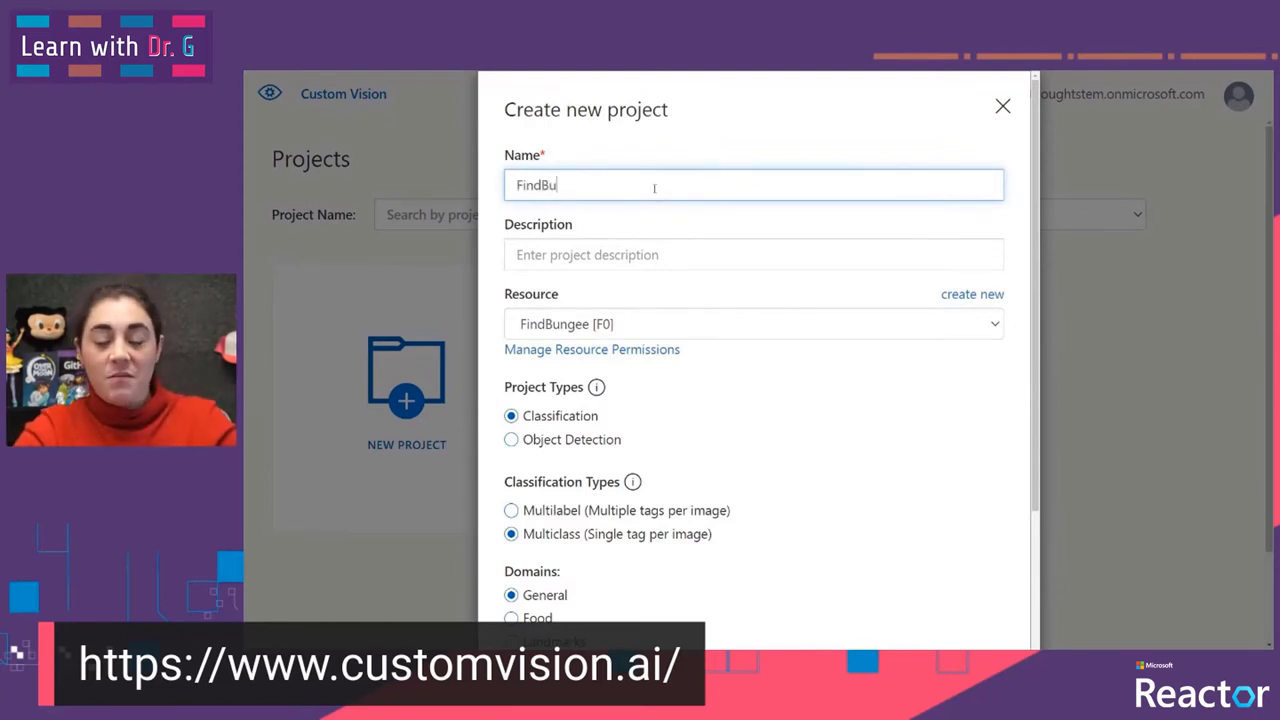
{"action": "left_click", "coordinate": [620, 255]}
{"action": "type", "text": "A quick Custom Vis"}
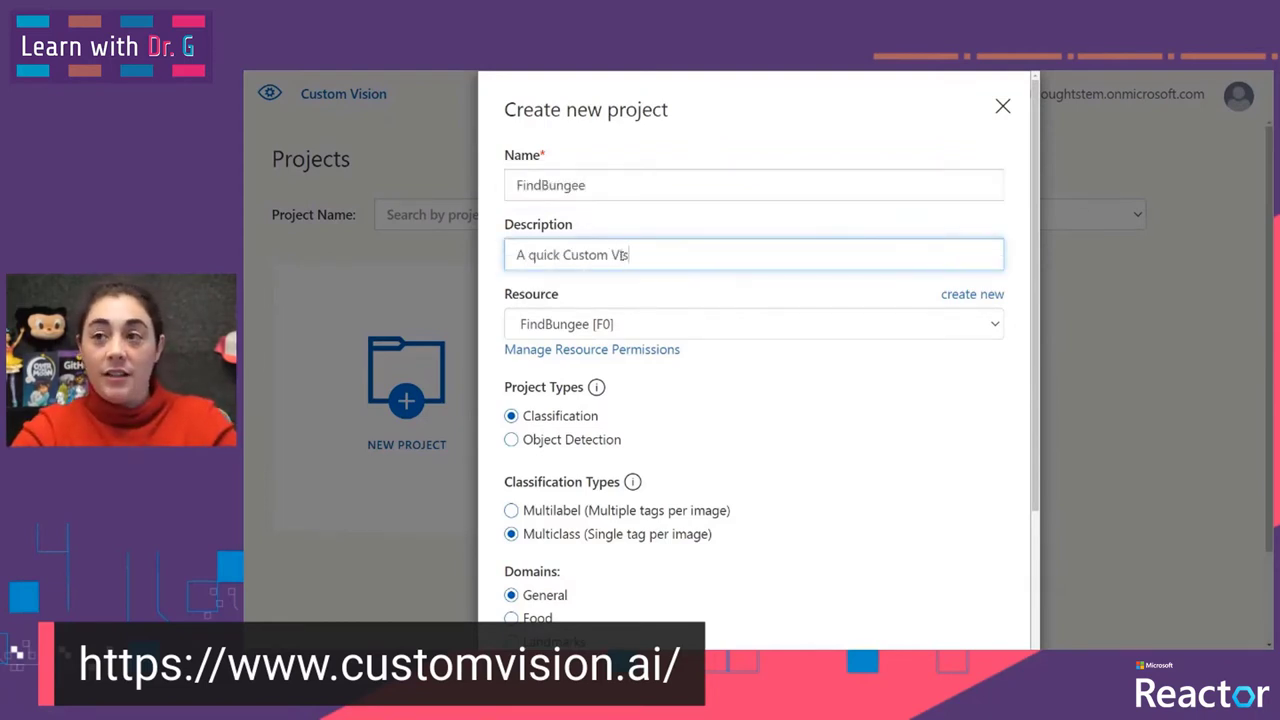
{"action": "type", "text": "ion to find Bungee on the Moon"}
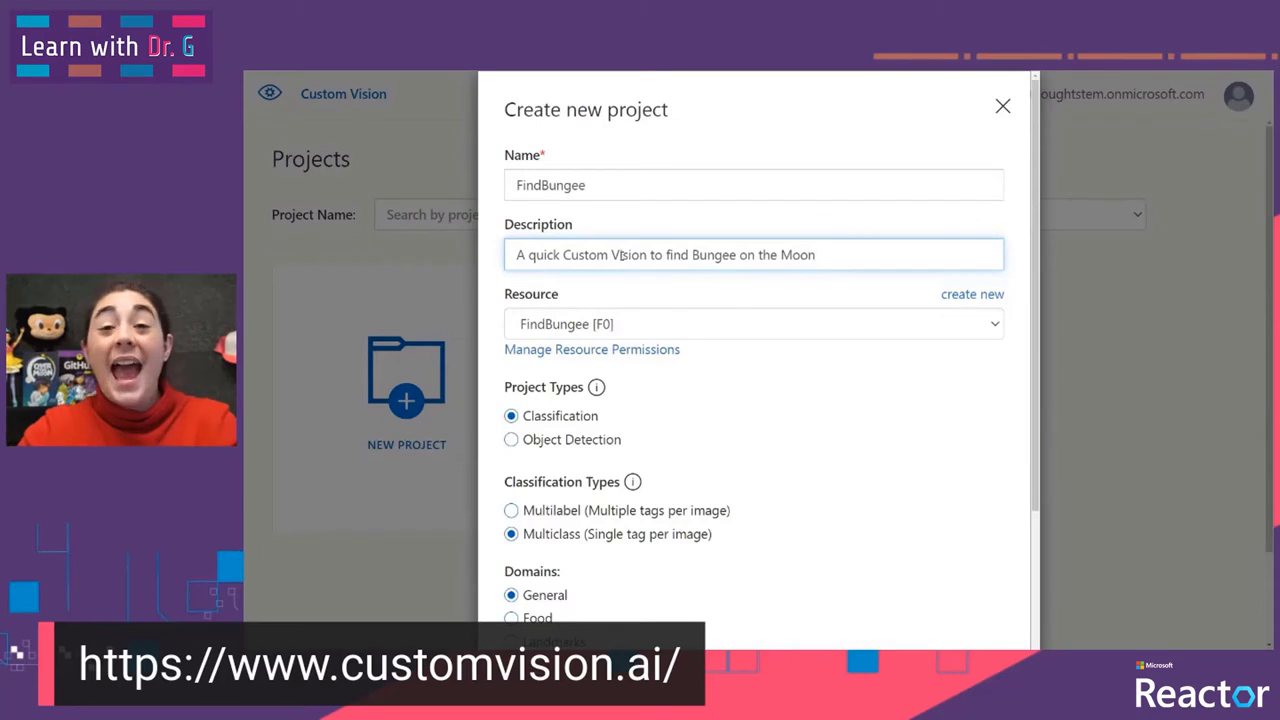
{"action": "left_click", "coordinate": [578, 336]}
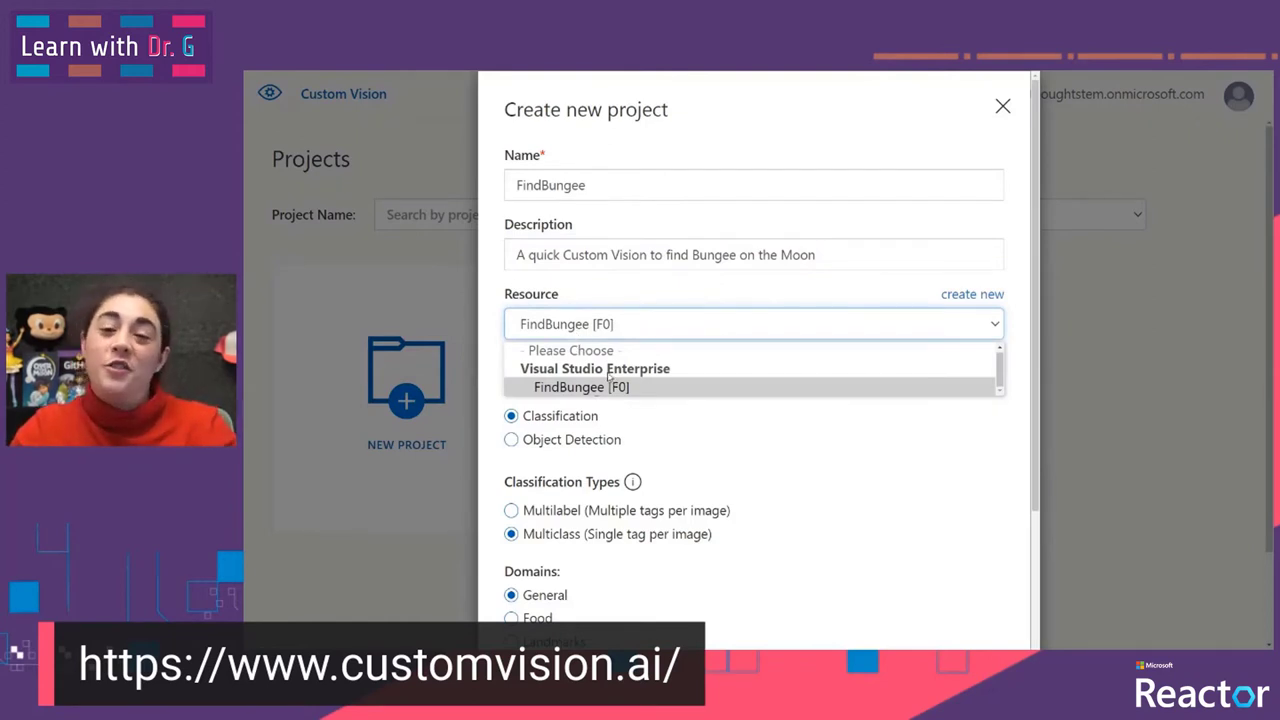
{"action": "left_click", "coordinate": [638, 304]}
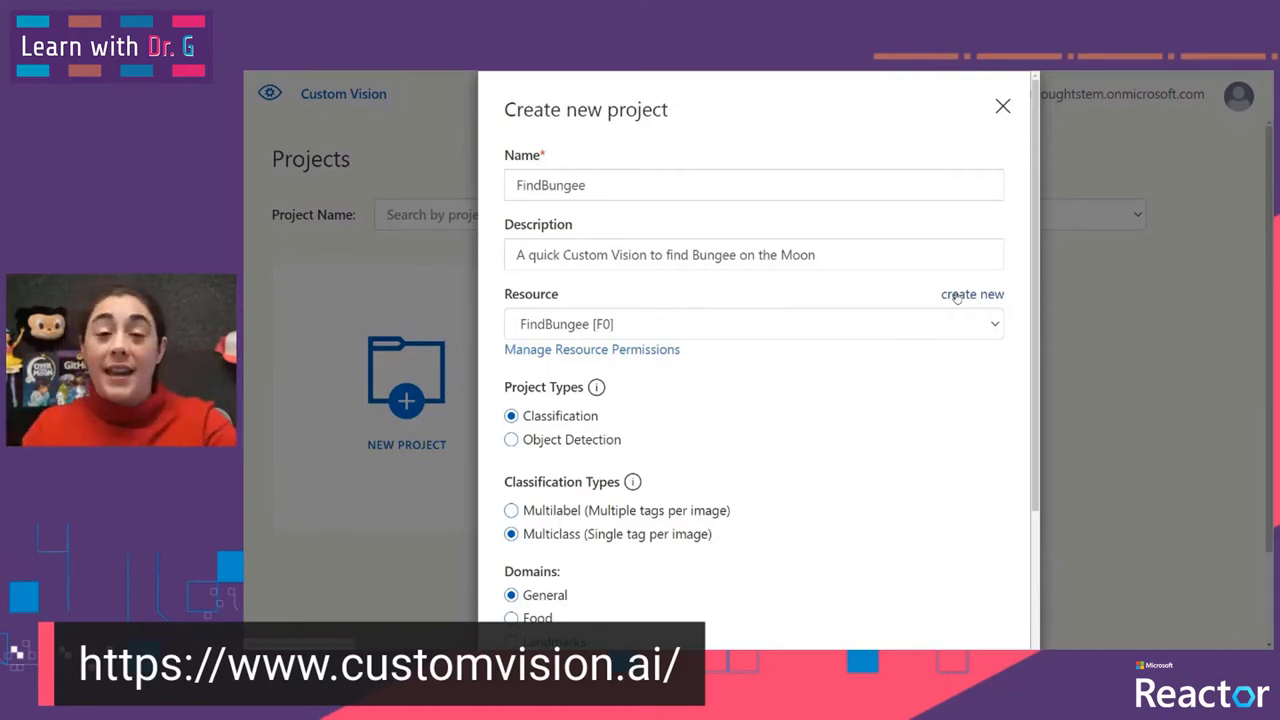
Set the project type to Object Detection with the General domain and create the project
{"action": "scroll", "coordinate": [950, 300], "scroll_direction": "down", "scroll_amount": 3}
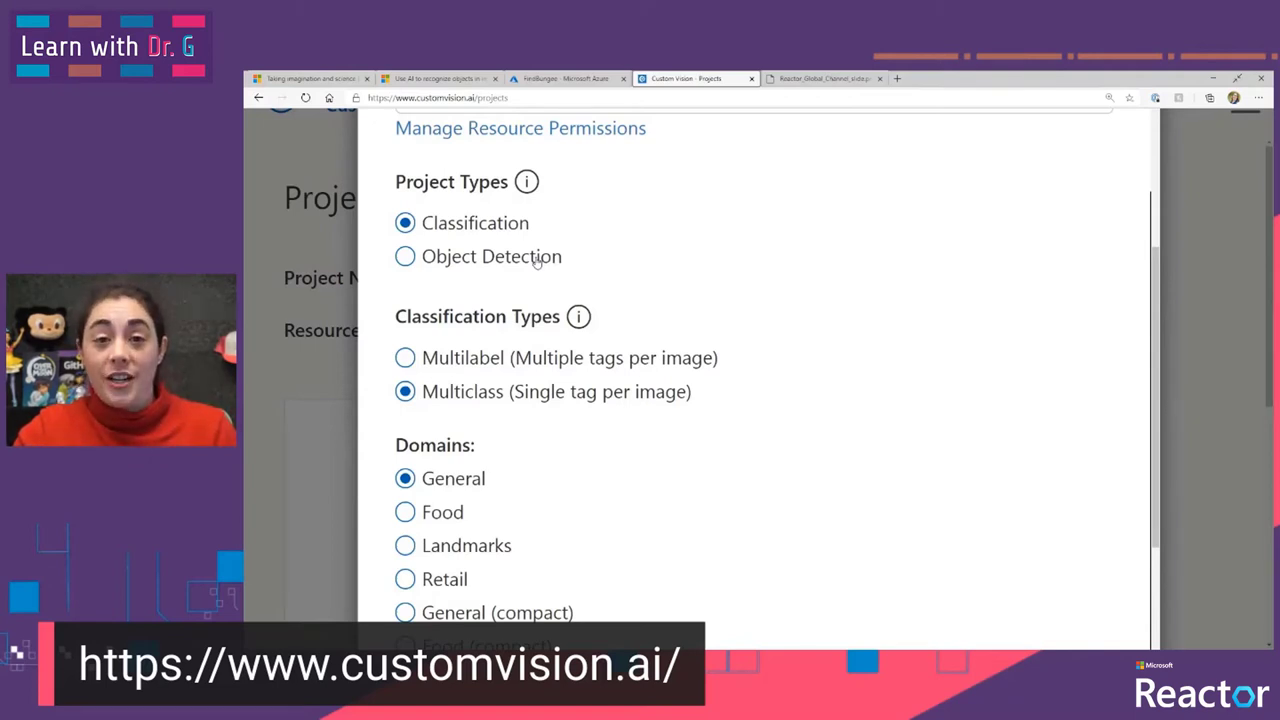
{"action": "left_click", "coordinate": [537, 261]}
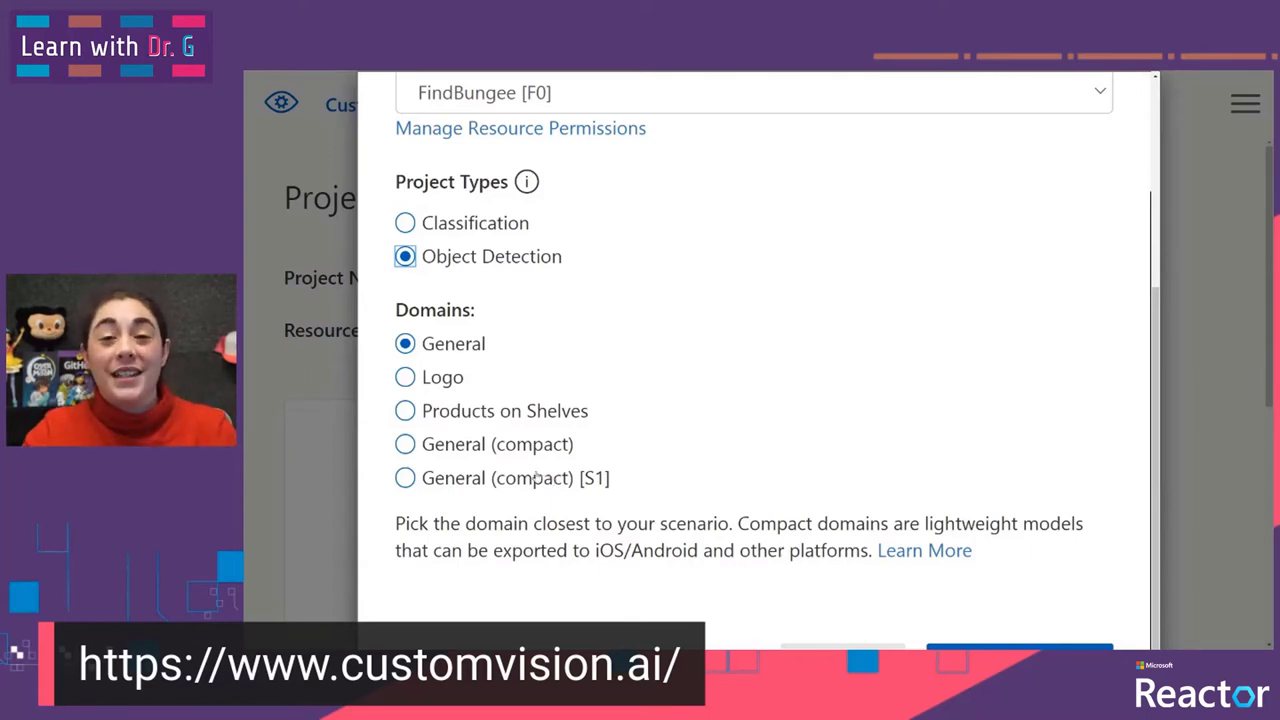
{"action": "scroll", "coordinate": [783, 498], "scroll_direction": "down", "scroll_amount": 1}
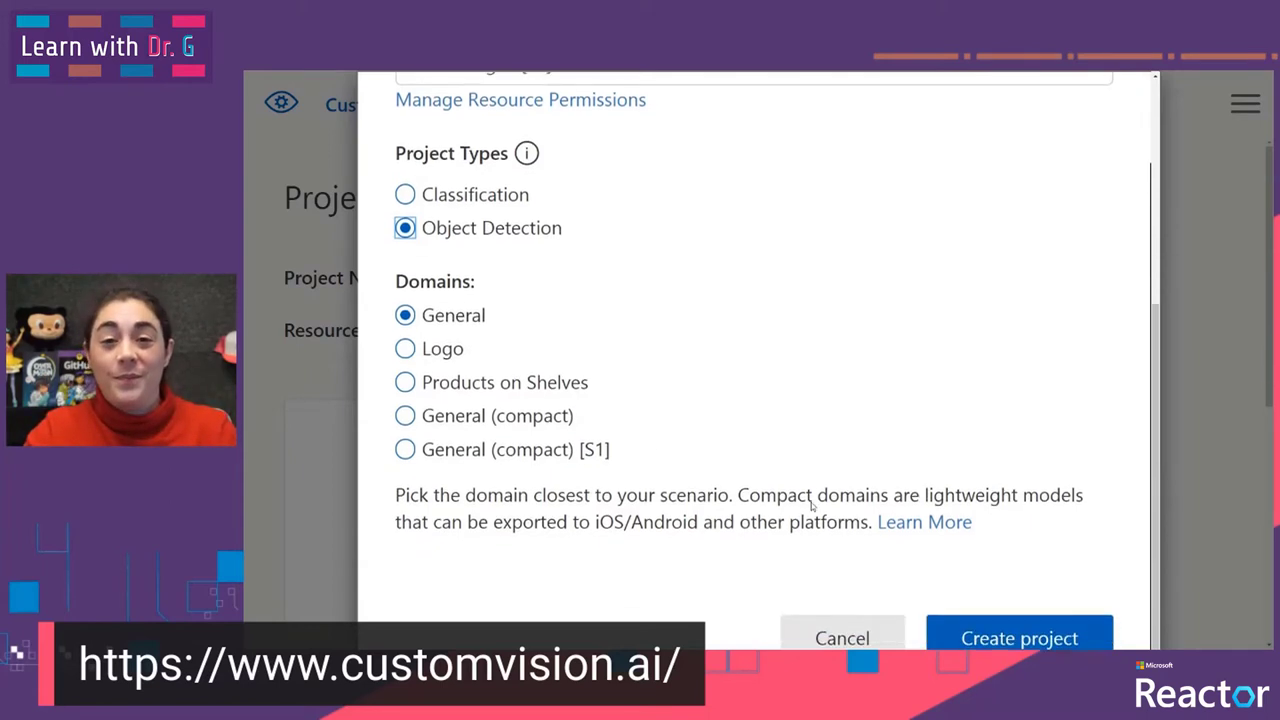
{"action": "left_click", "coordinate": [978, 637]}
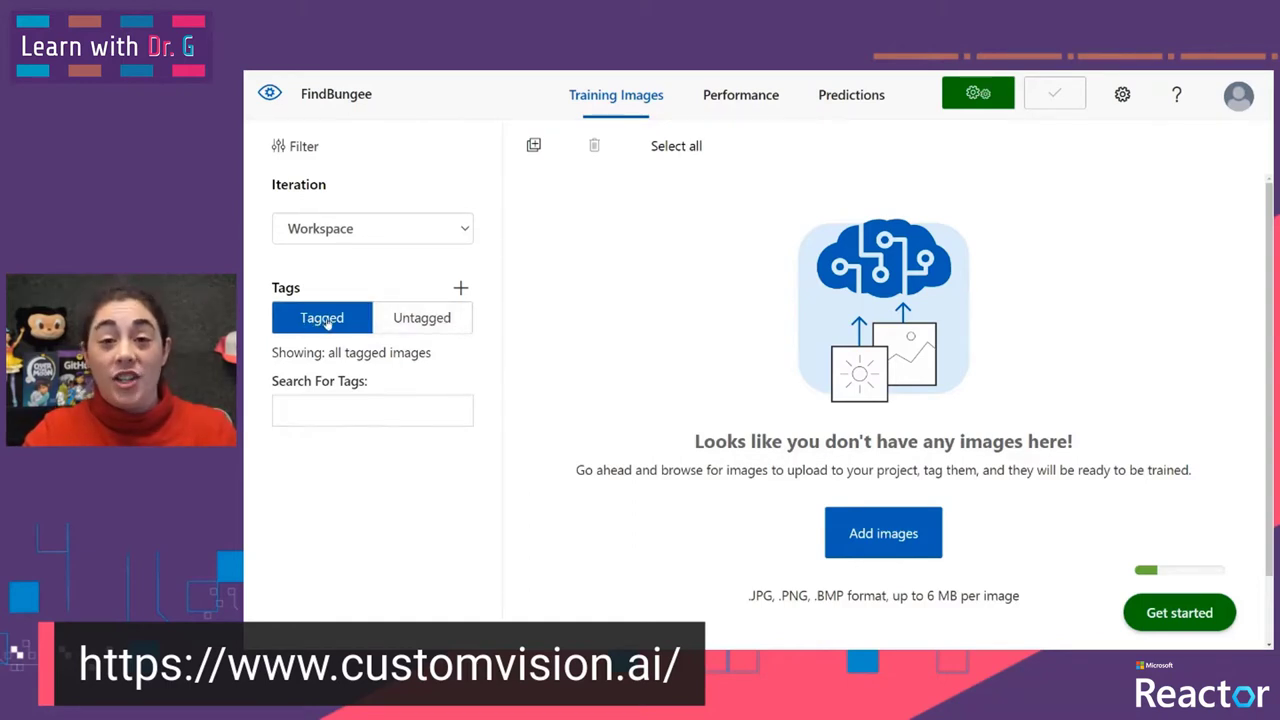
Show the untagged images and upload one training image of the bunny at the moonlit window
{"action": "left_click", "coordinate": [393, 318]}
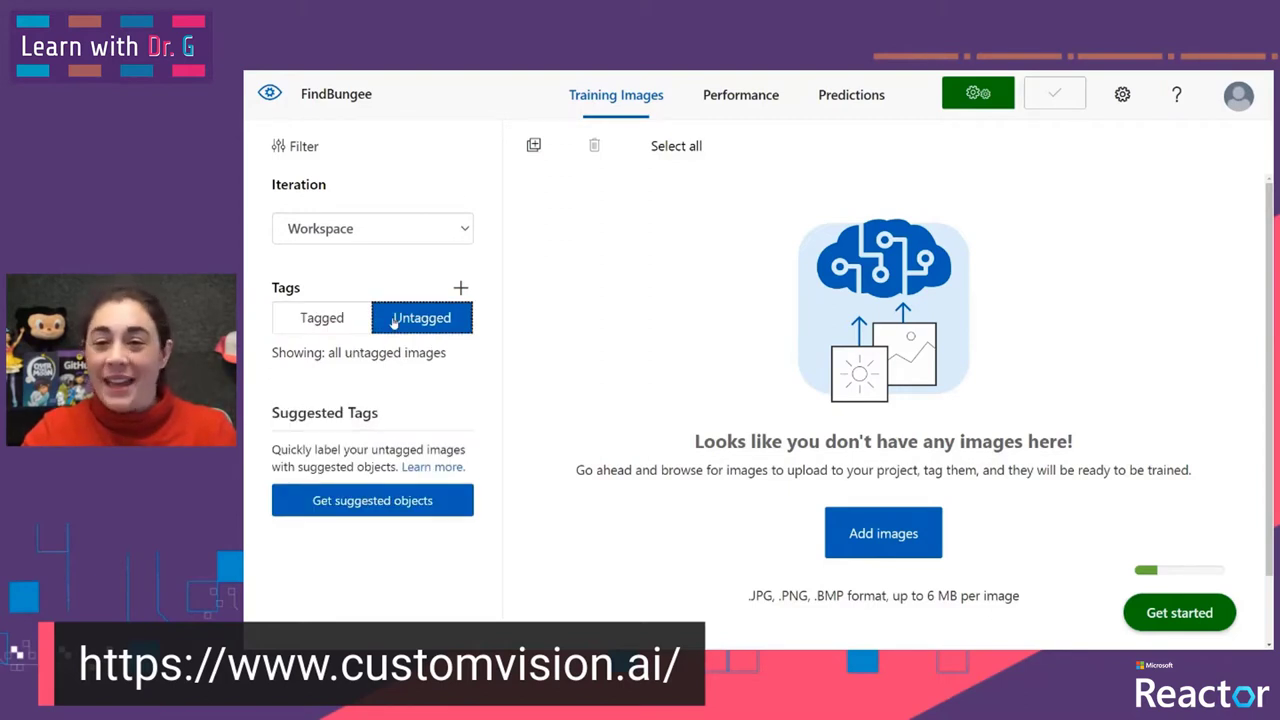
{"action": "left_click", "coordinate": [910, 537]}
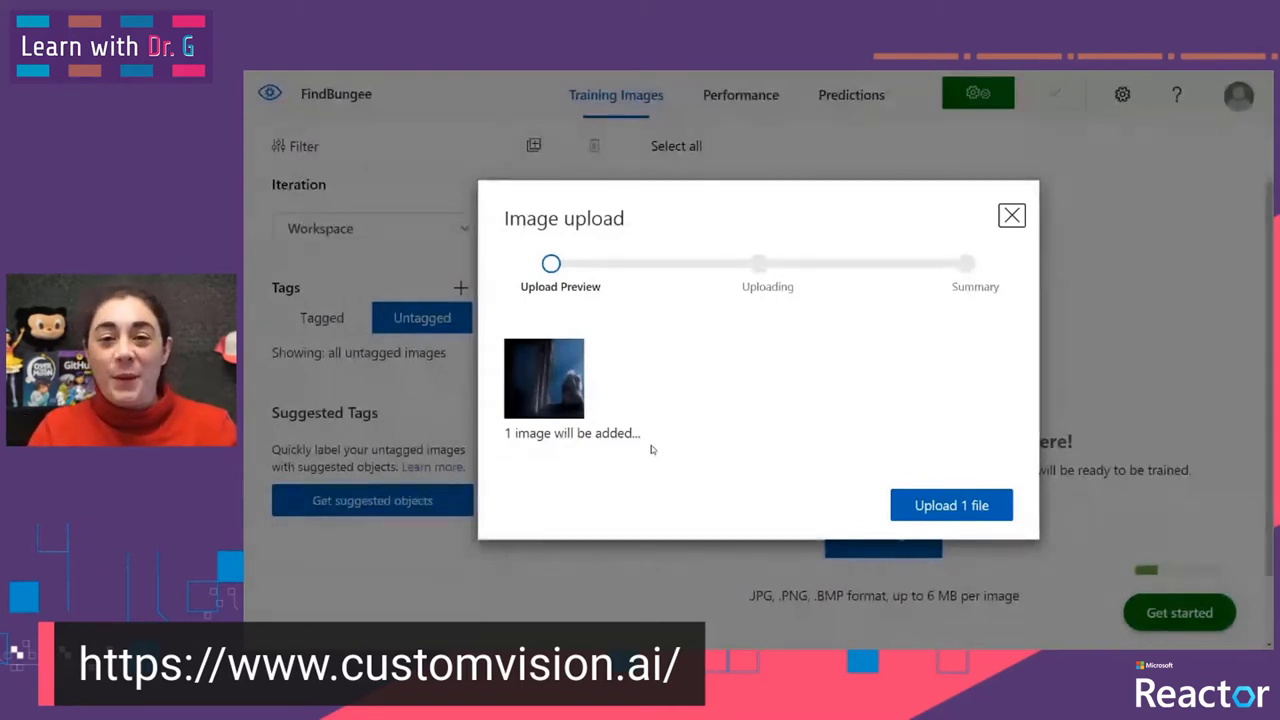
{"action": "left_click", "coordinate": [914, 511]}
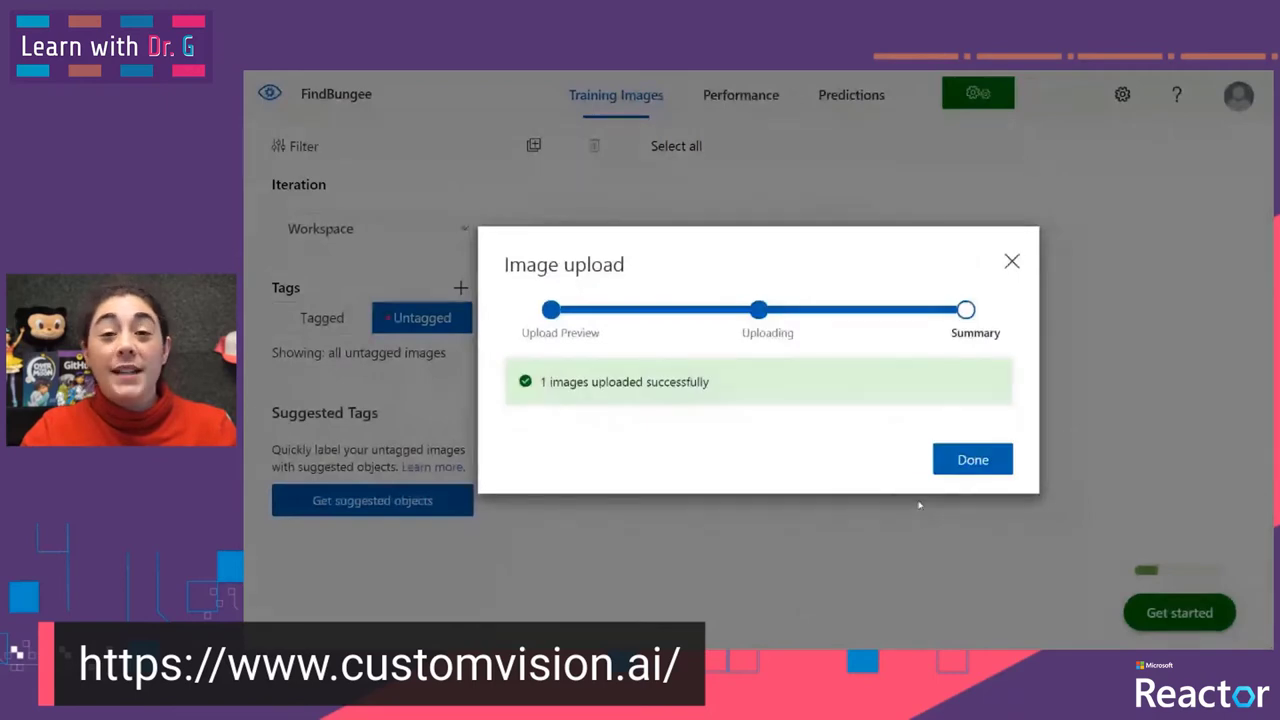
{"action": "left_click", "coordinate": [960, 459]}
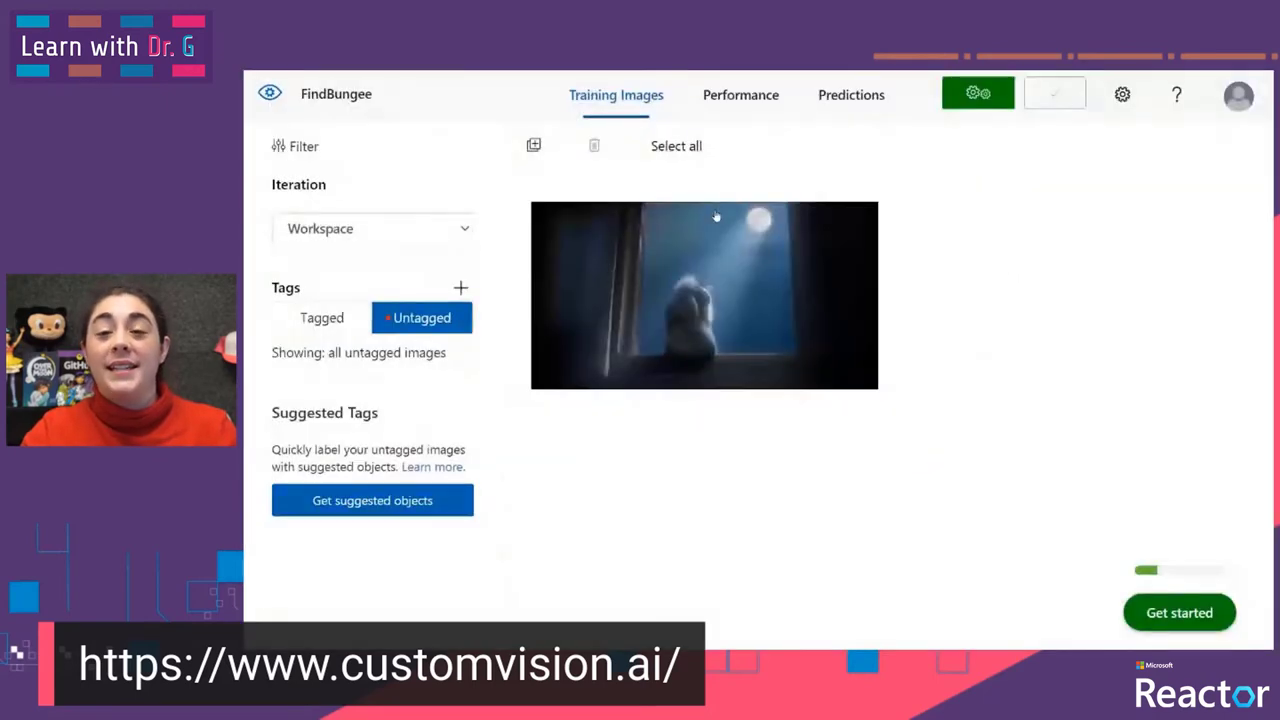
Tag the suggested region around the bunny in the uploaded image as "bungee" and tighten its bounding box around the figure
{"action": "left_click", "coordinate": [701, 363]}
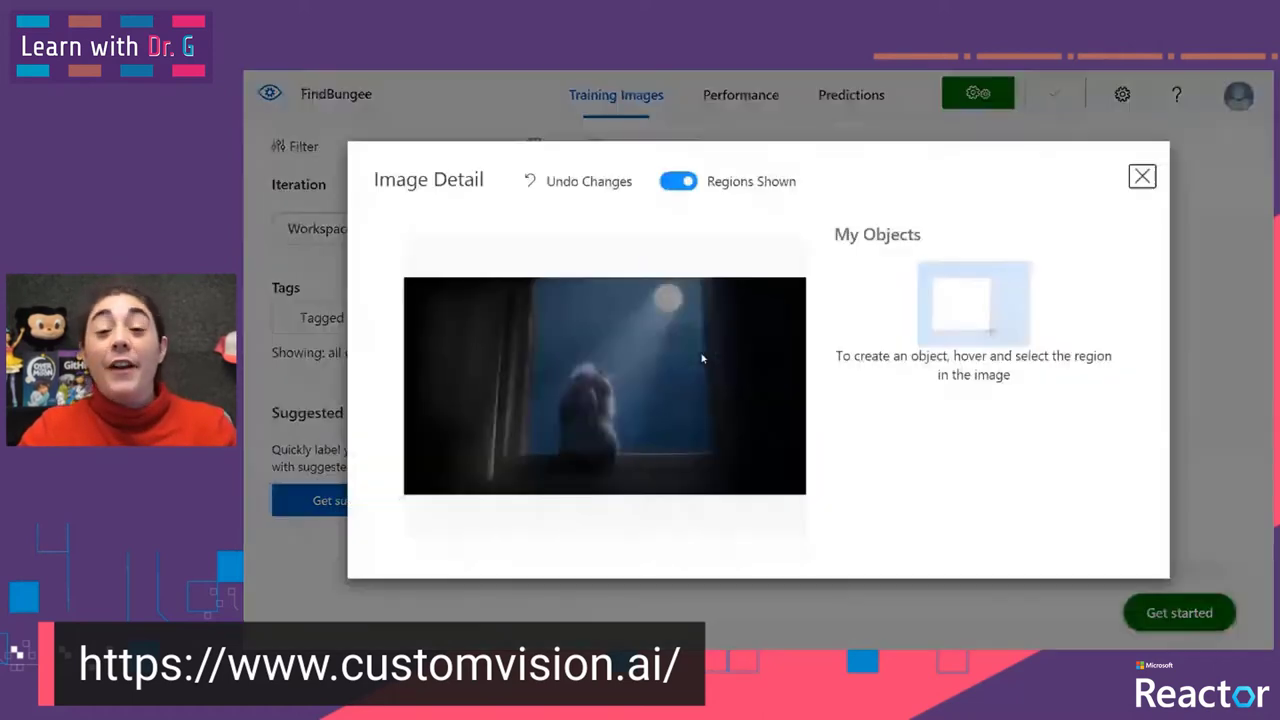
{"action": "mouse_move", "coordinate": [608, 407]}
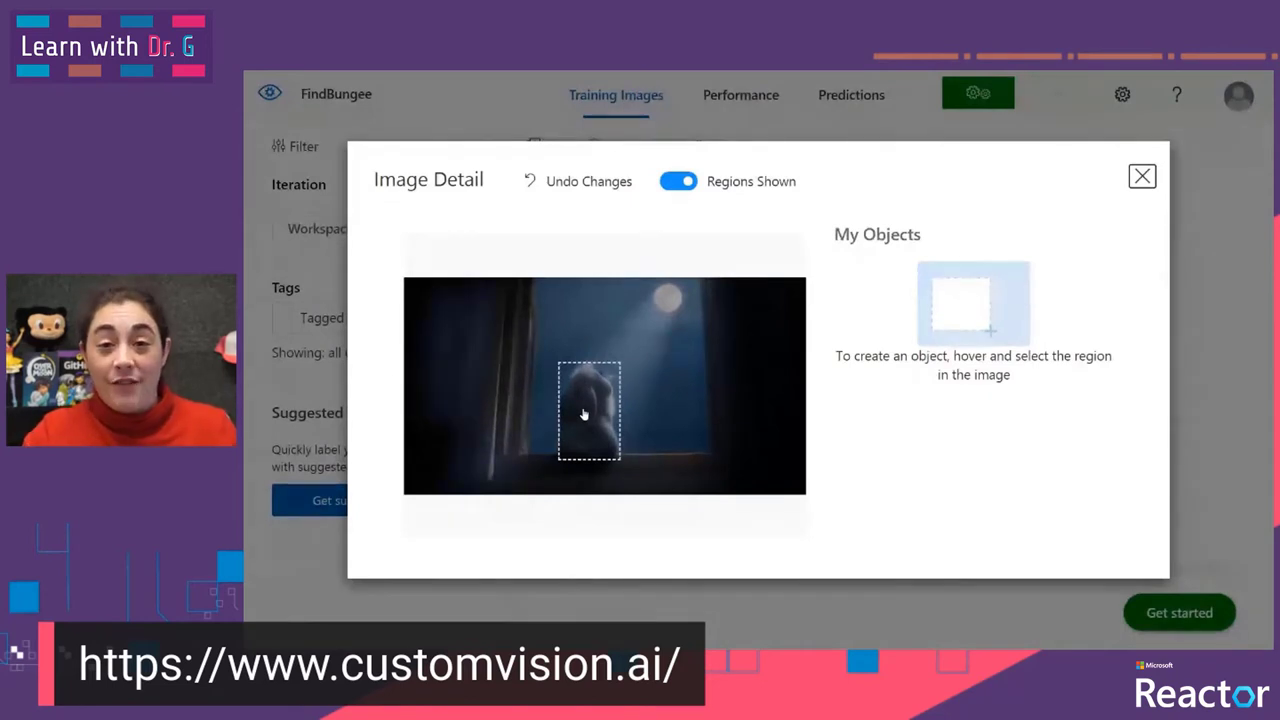
{"action": "left_click", "coordinate": [584, 413]}
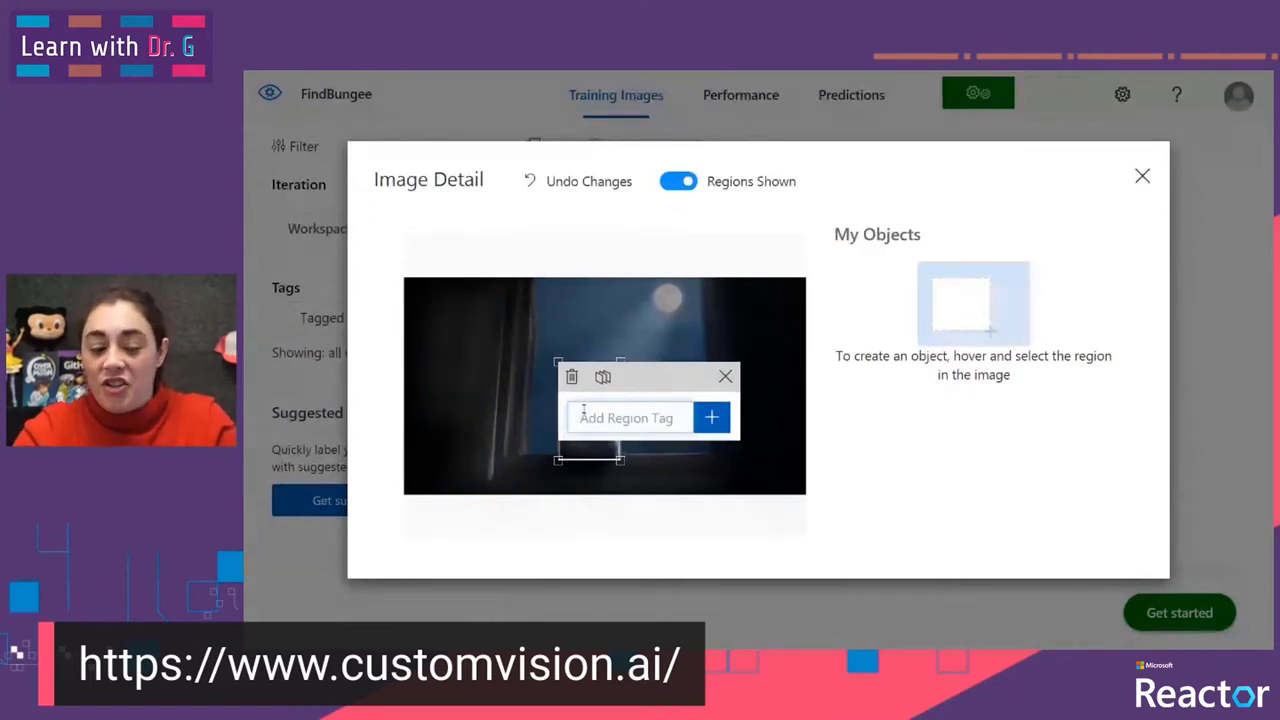
{"action": "type", "text": "bungee"}
{"action": "key", "text": "Return"}
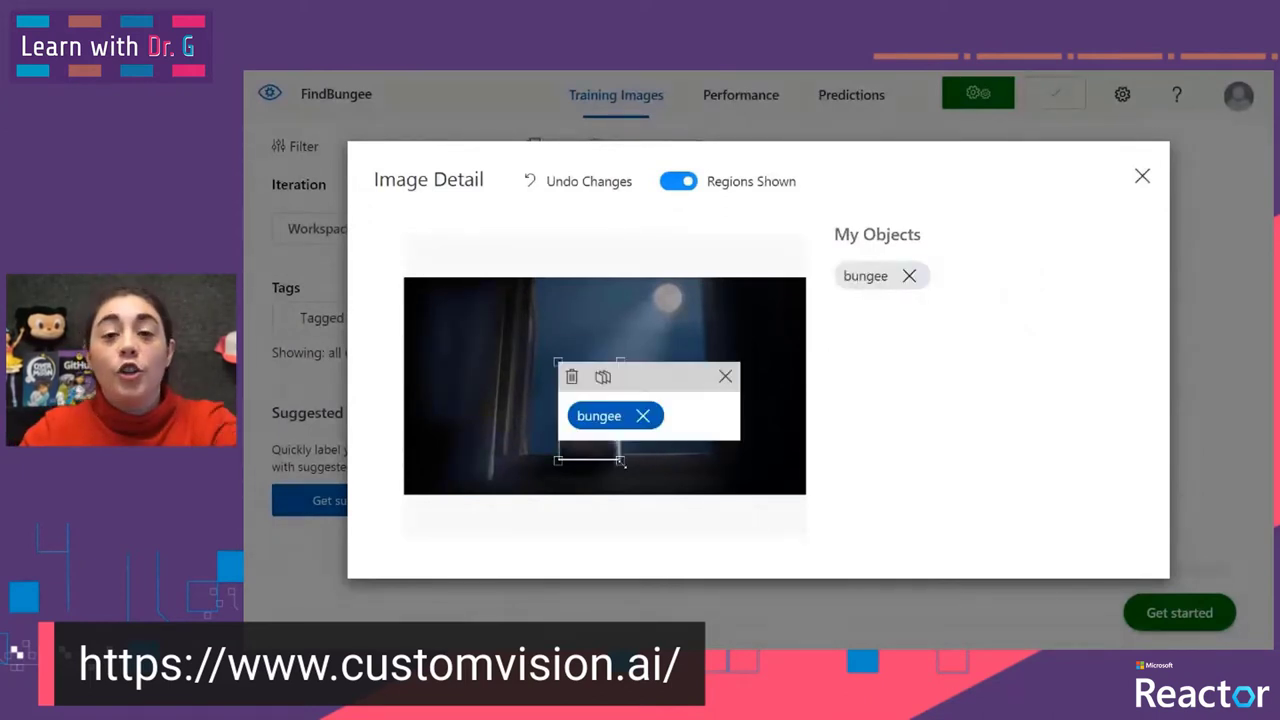
{"action": "mouse_move", "coordinate": [620, 460]}
{"action": "left_mouse_down"}
{"action": "mouse_move", "coordinate": [610, 450]}
{"action": "mouse_move", "coordinate": [621, 456]}
{"action": "left_mouse_up"}
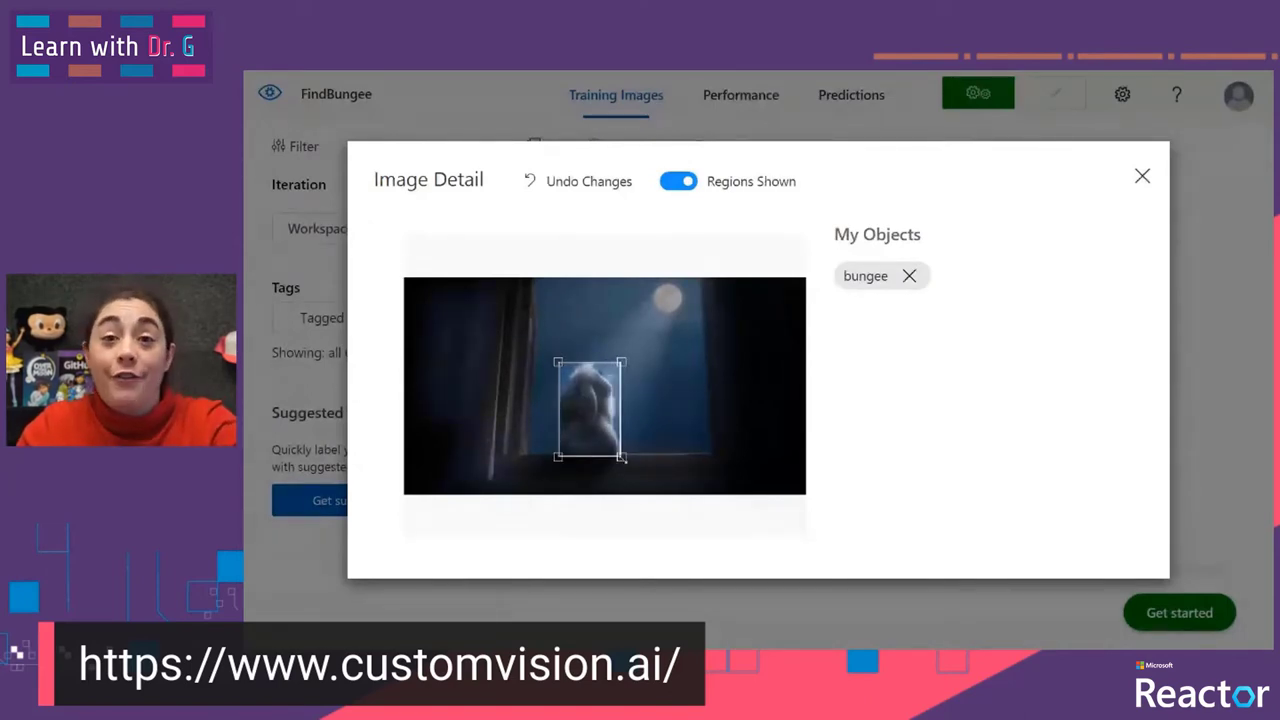
{"action": "mouse_move", "coordinate": [622, 458]}
{"action": "left_mouse_down"}
{"action": "mouse_move", "coordinate": [602, 435]}
{"action": "mouse_move", "coordinate": [620, 456]}
{"action": "left_mouse_up"}
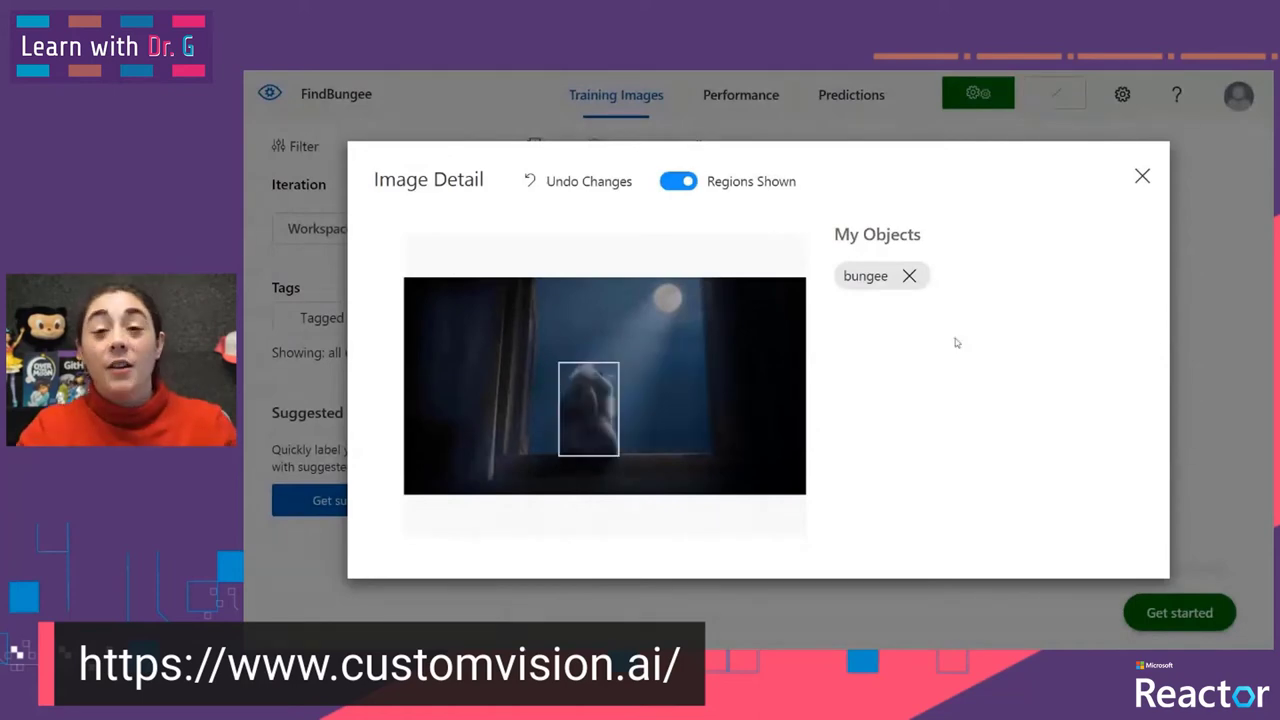
Close the detail view of the tagged image and show the tagged training images
{"action": "left_click", "coordinate": [1141, 177]}
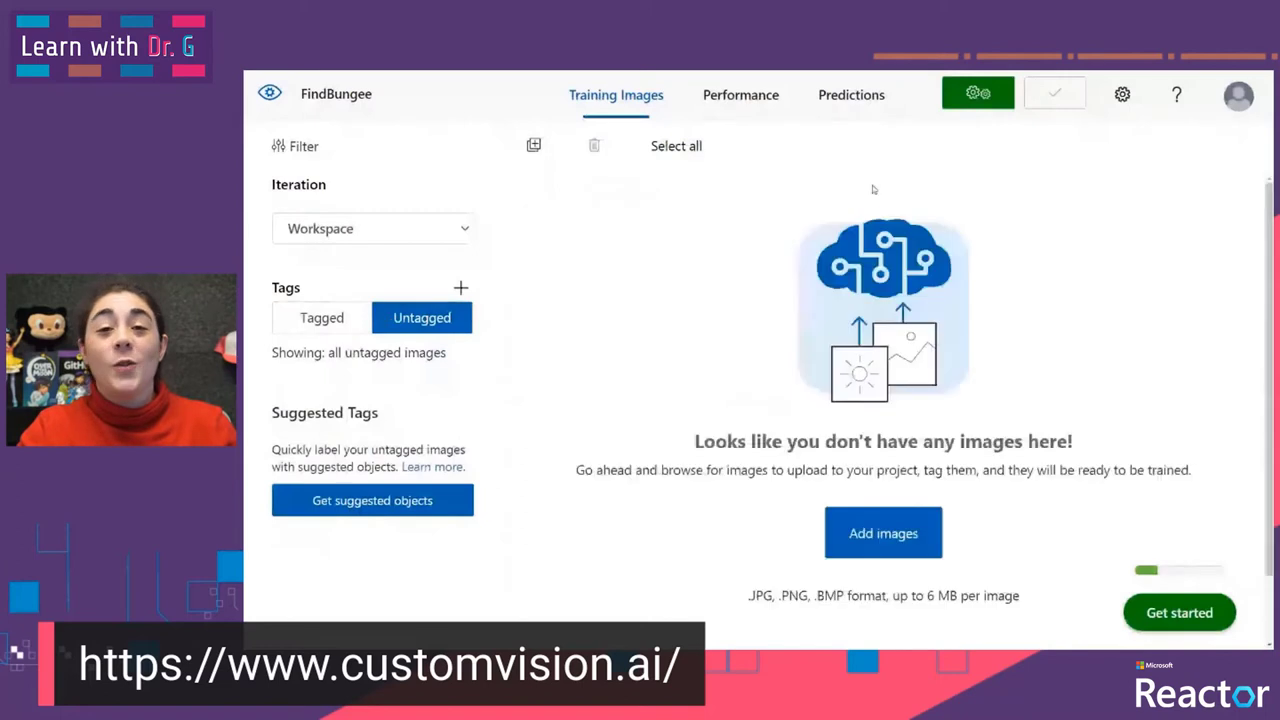
{"action": "left_click", "coordinate": [337, 319]}
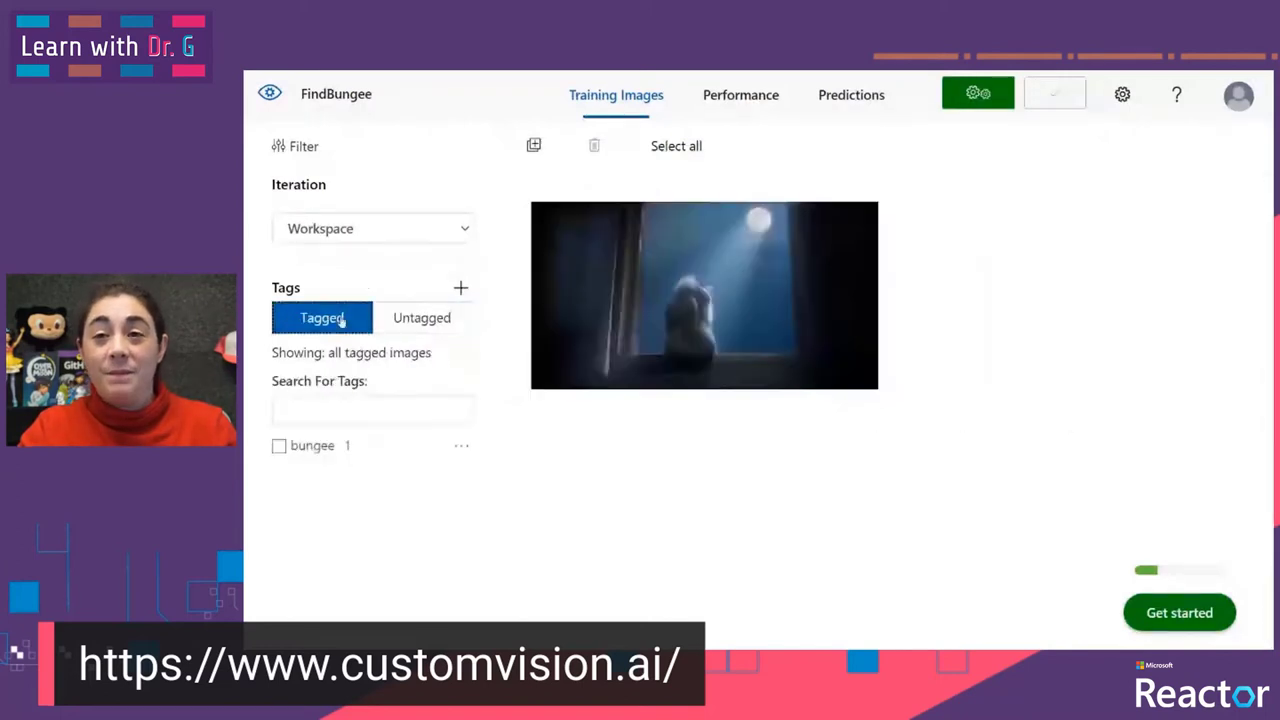
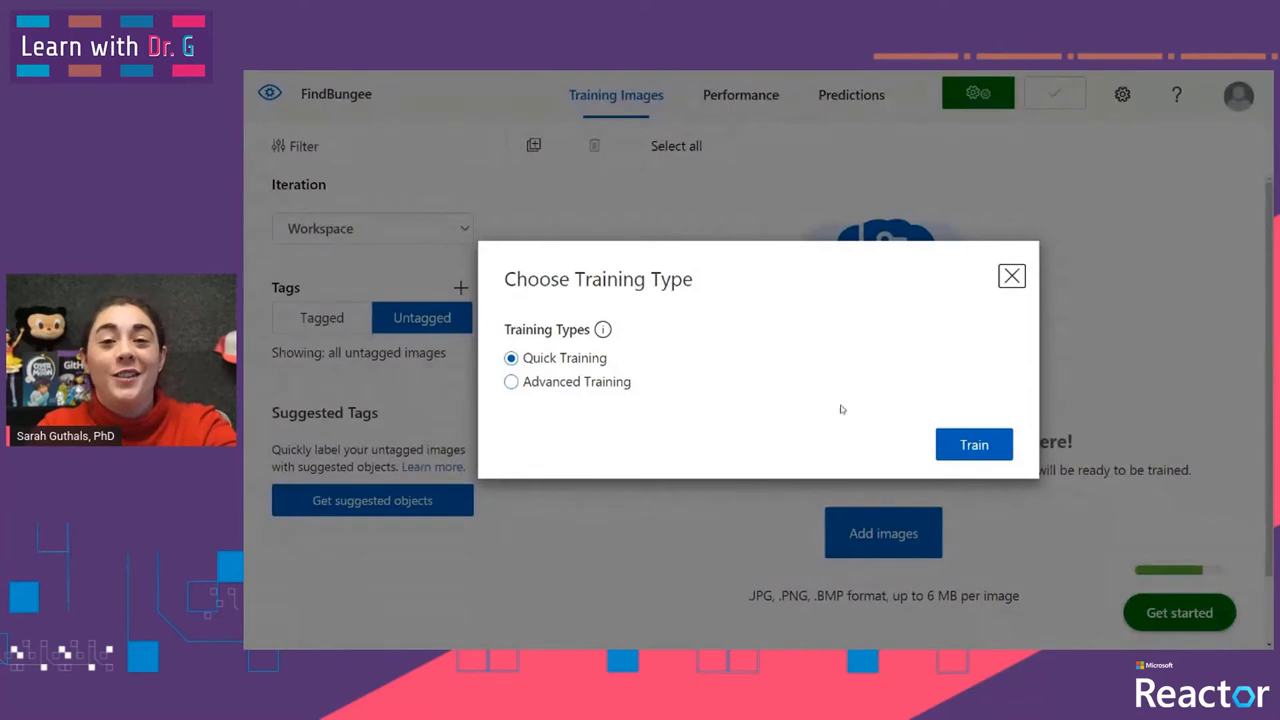
Train the model with Quick Training and review the explanations of its precision and mAP metrics
{"action": "left_click", "coordinate": [945, 444]}
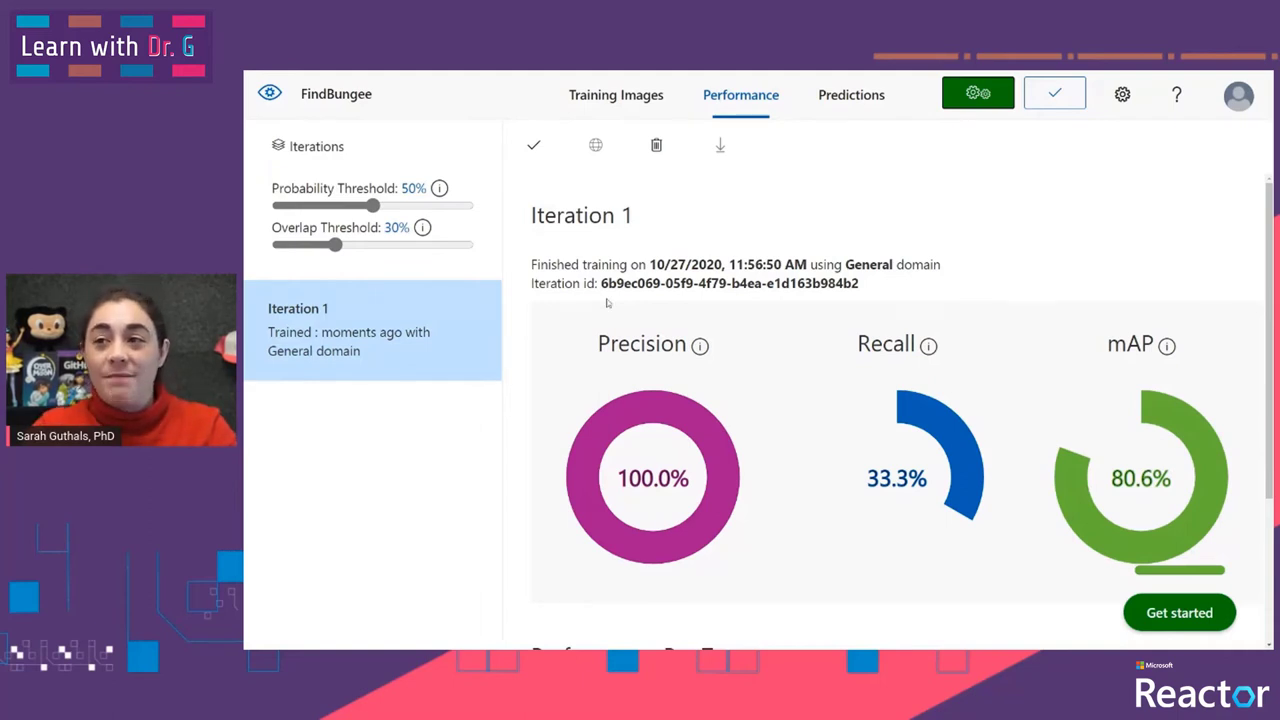
{"action": "mouse_move", "coordinate": [708, 348]}
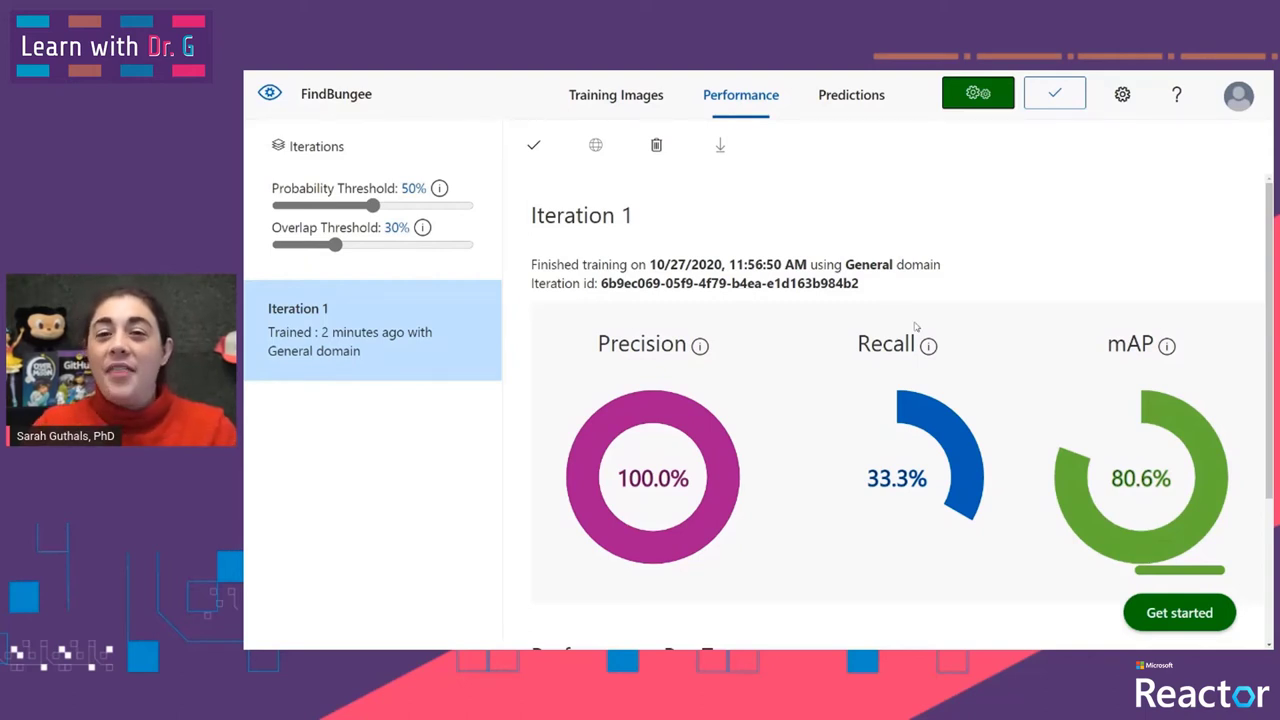
{"action": "mouse_move", "coordinate": [1168, 350]}
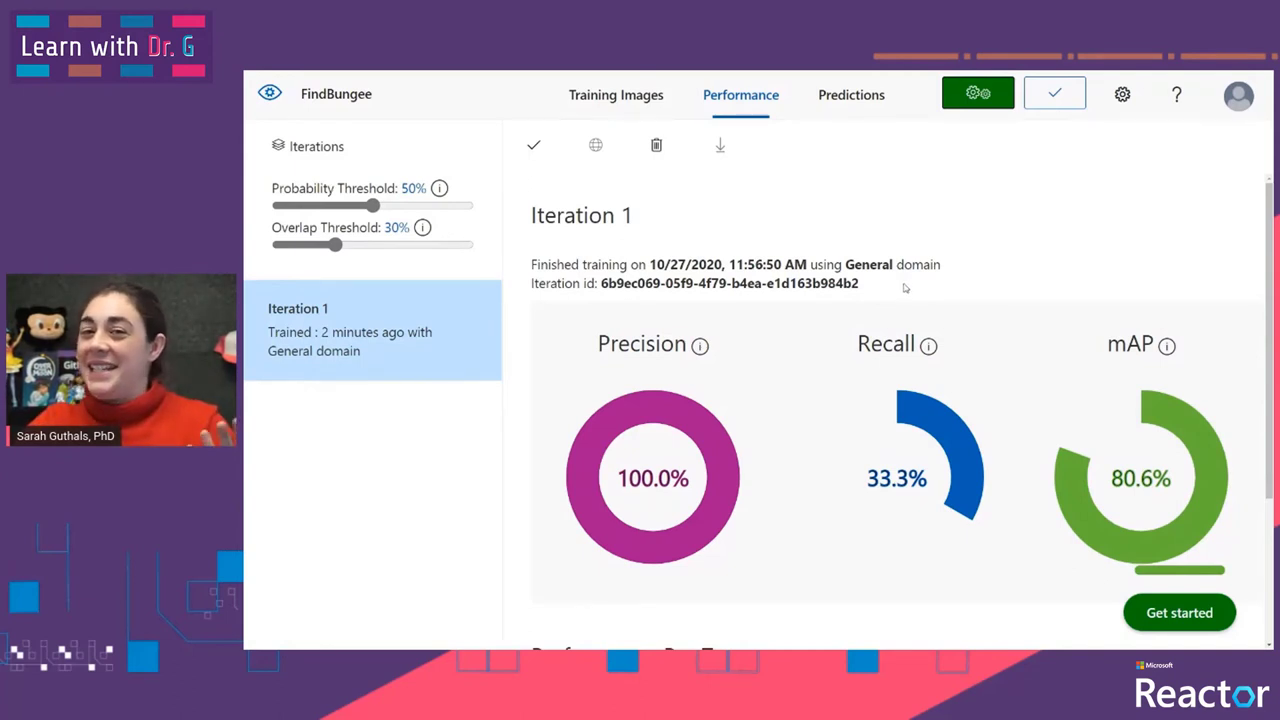
Run a Quick Test of Iteration 1 on a local image of the white rabbit and inspect the predicted bungee regions and their probabilities
{"action": "left_click", "coordinate": [1078, 90]}
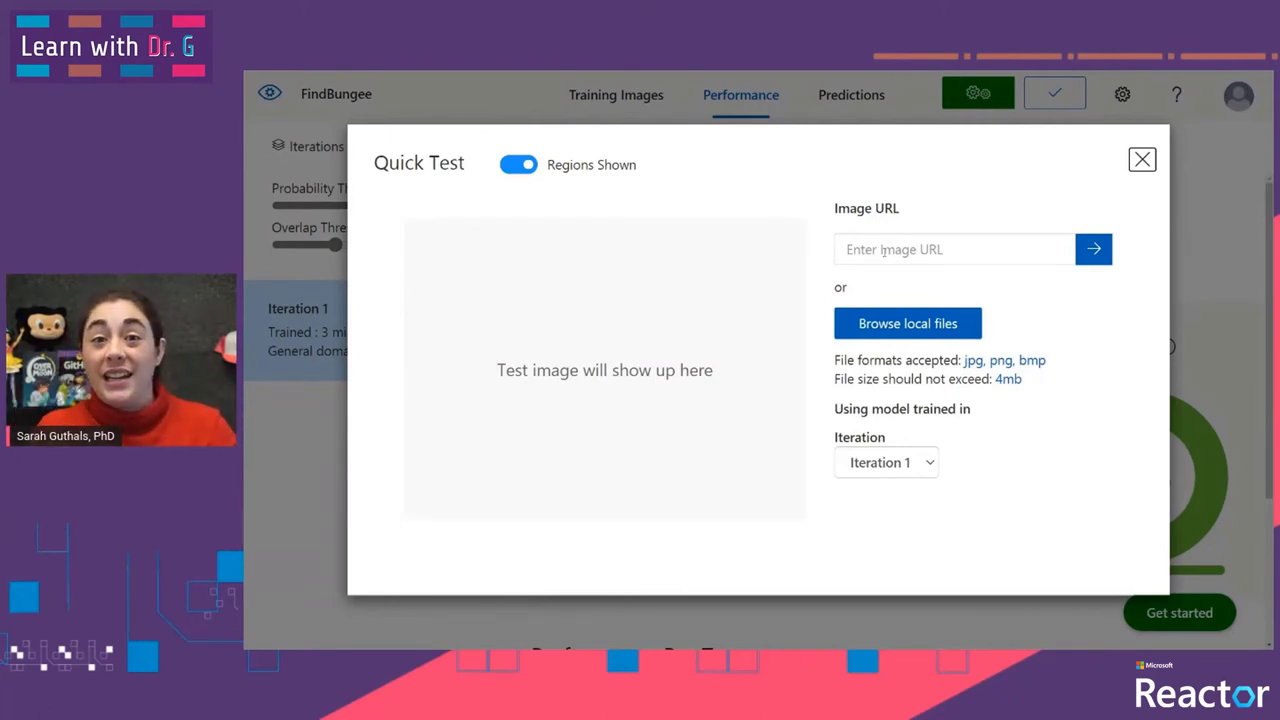
{"action": "left_click", "coordinate": [876, 323]}
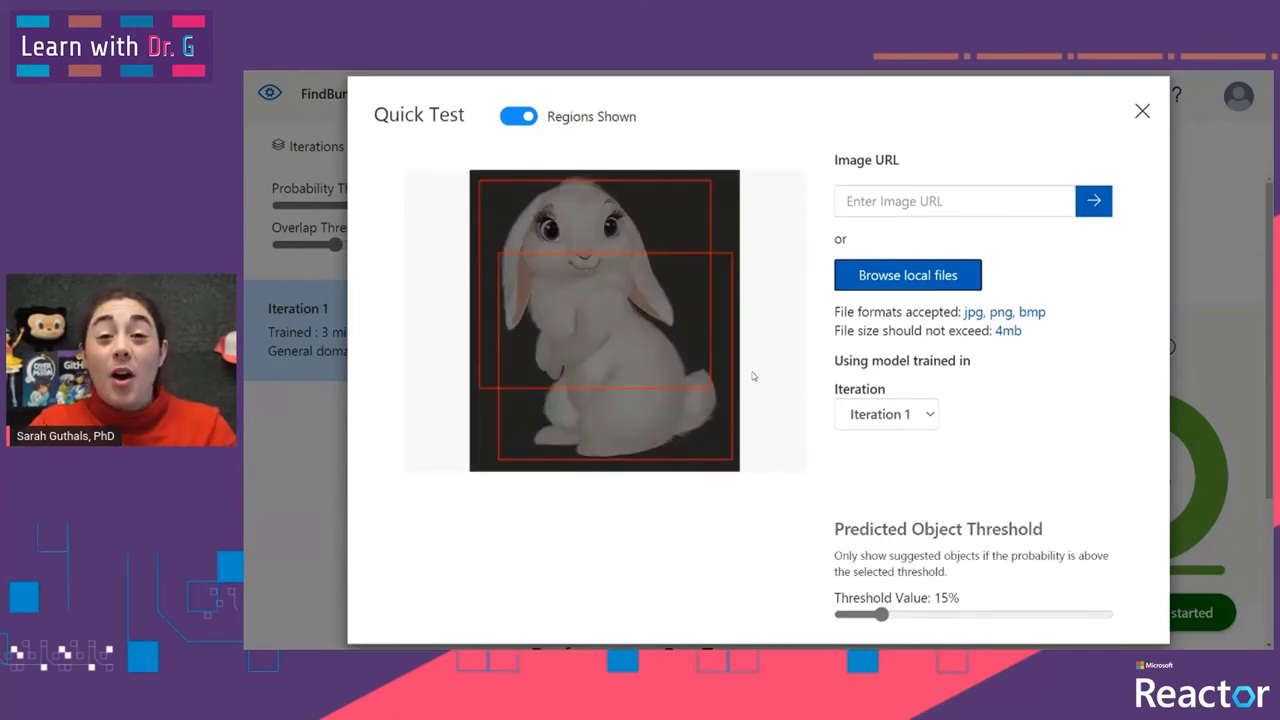
{"action": "mouse_move", "coordinate": [665, 235]}
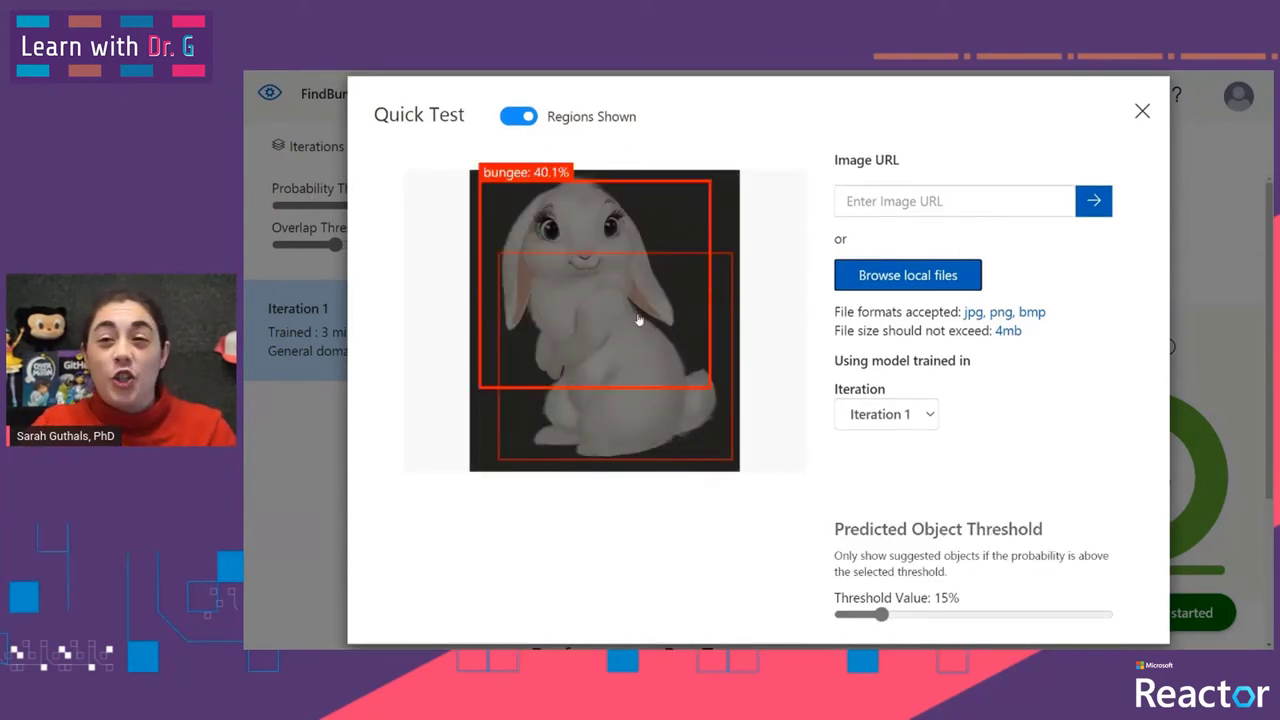
{"action": "mouse_move", "coordinate": [665, 411]}
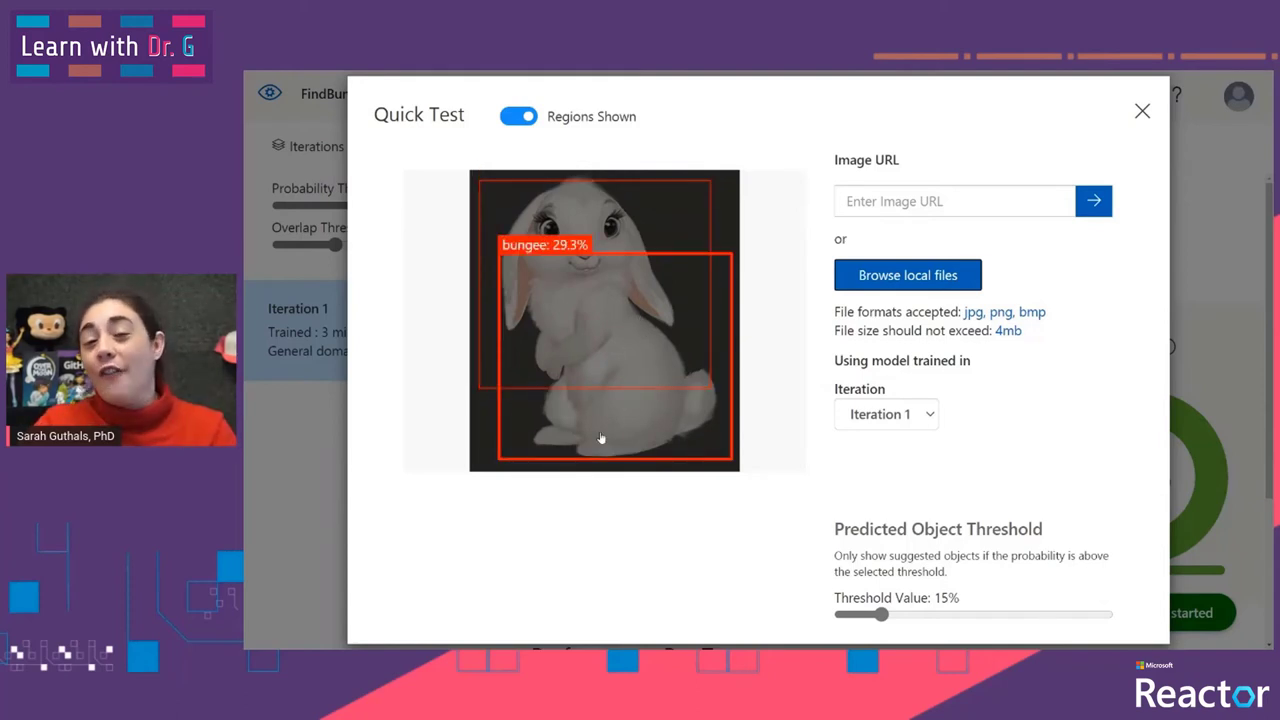
{"action": "mouse_move", "coordinate": [619, 213]}
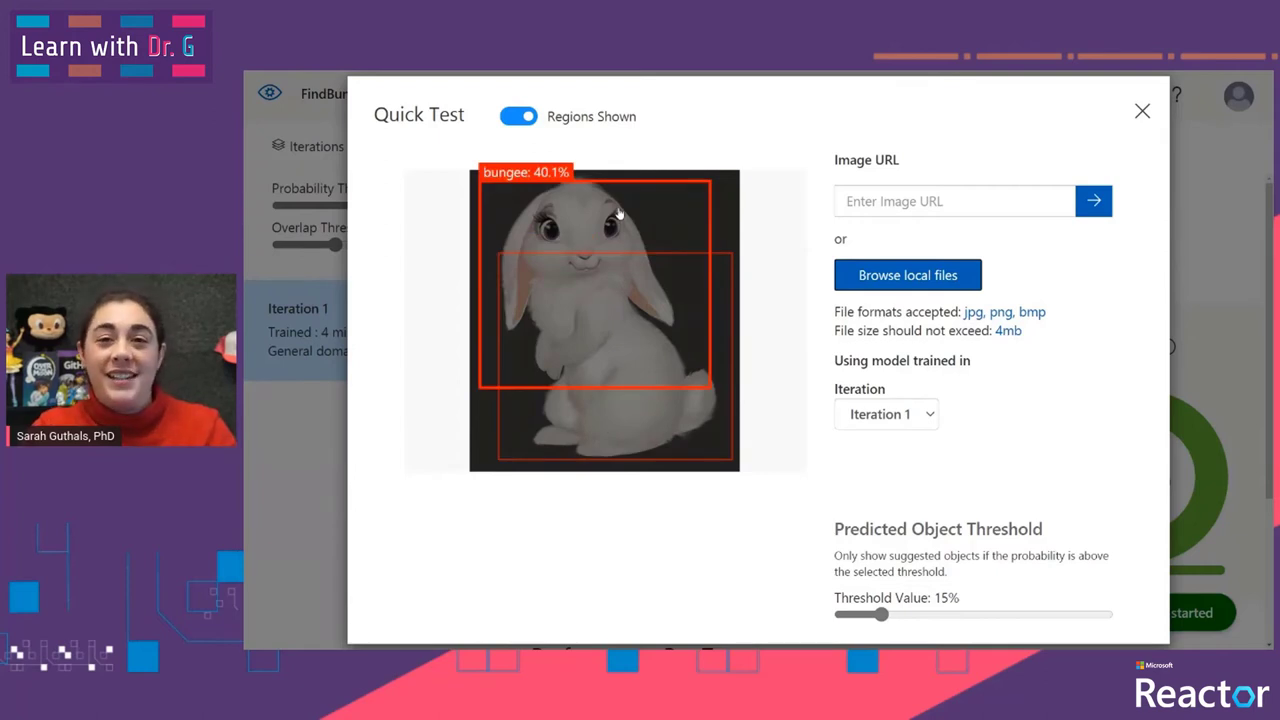
{"action": "key", "text": "ctrl+minus"}
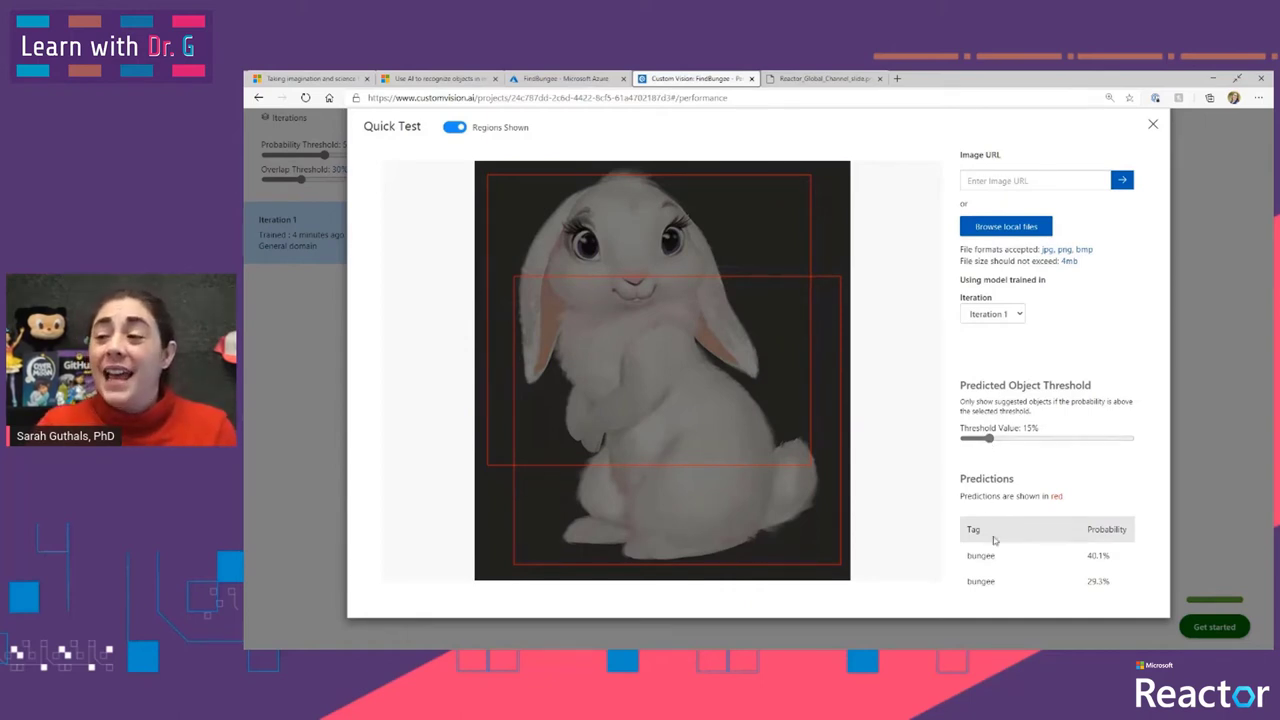
{"action": "mouse_move", "coordinate": [1008, 562]}
{"action": "mouse_move", "coordinate": [1006, 584]}
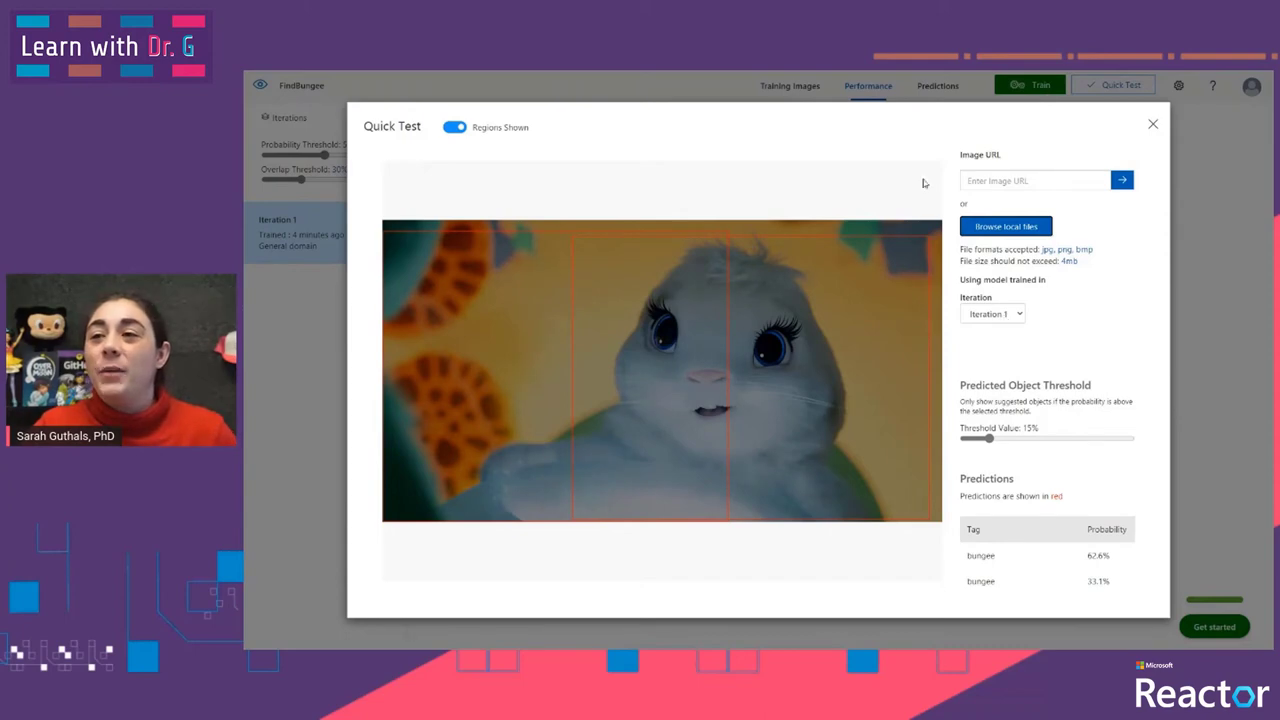
Inspect the predicted bungee regions on the grey bunny test image with the yellow background and close the Quick Test
{"action": "mouse_move", "coordinate": [523, 307]}
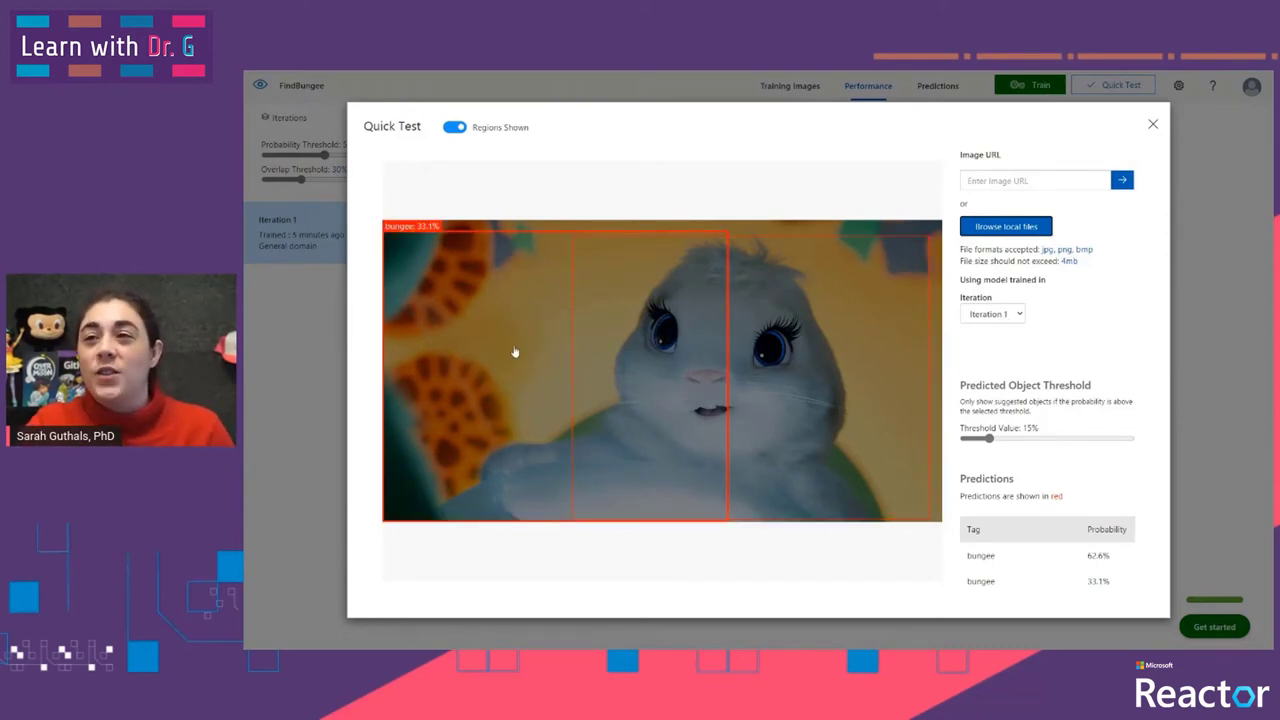
{"action": "mouse_move", "coordinate": [757, 362]}
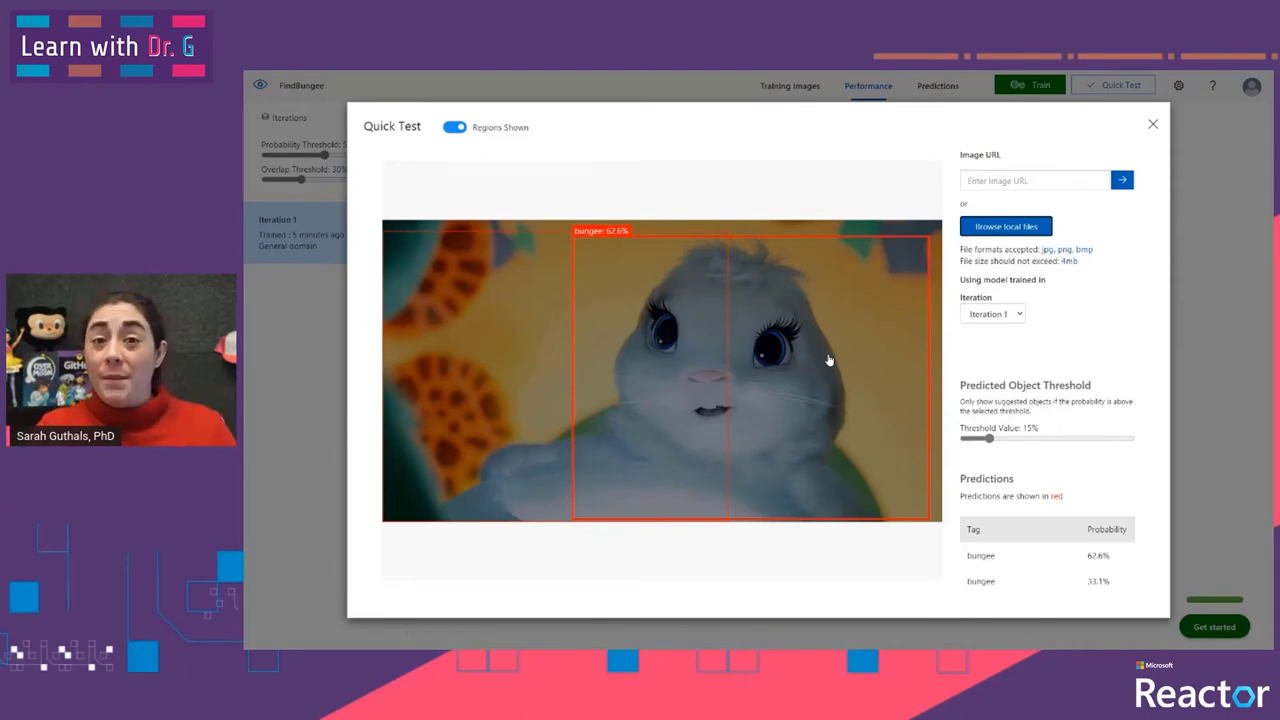
{"action": "left_click", "coordinate": [803, 96]}
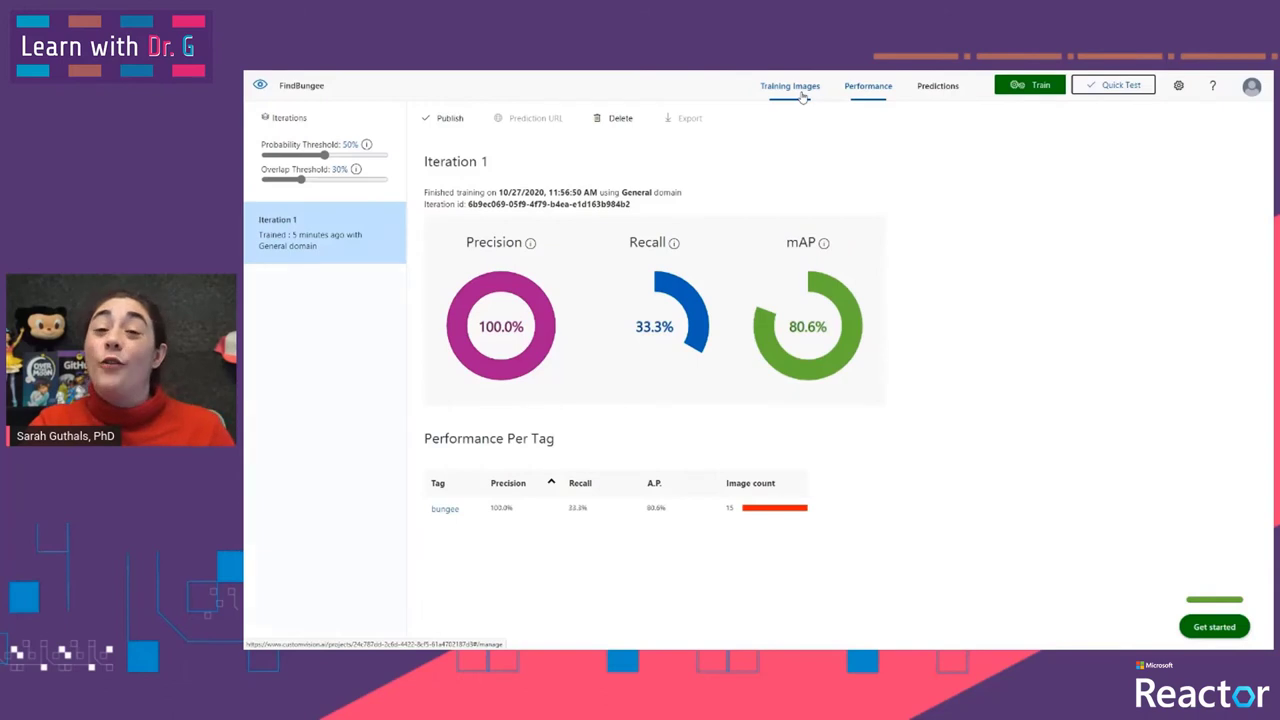
Return to the training images and, in the bicycle image, tighten the region around the bunny above the basket and tag it "bungee"
{"action": "left_click", "coordinate": [800, 90]}
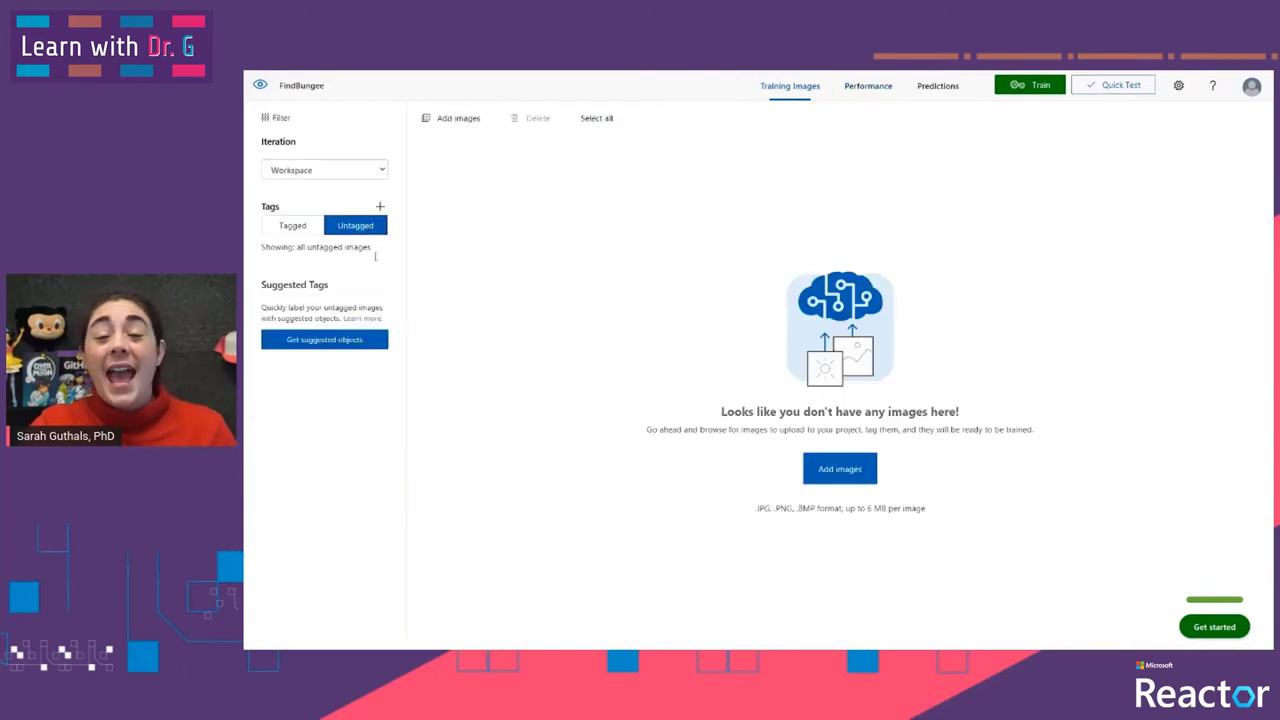
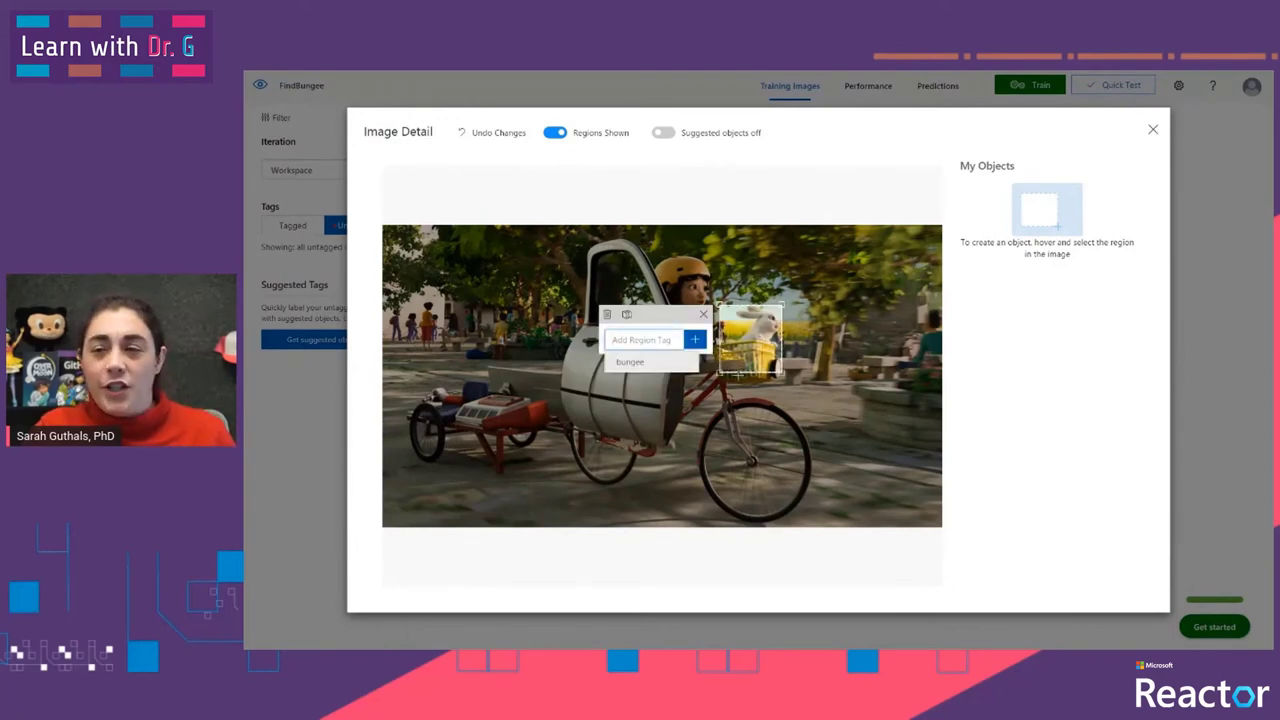
{"action": "left_click_drag", "start_coordinate": [719, 376], "coordinate": [737, 349]}
{"action": "left_click", "coordinate": [645, 370]}
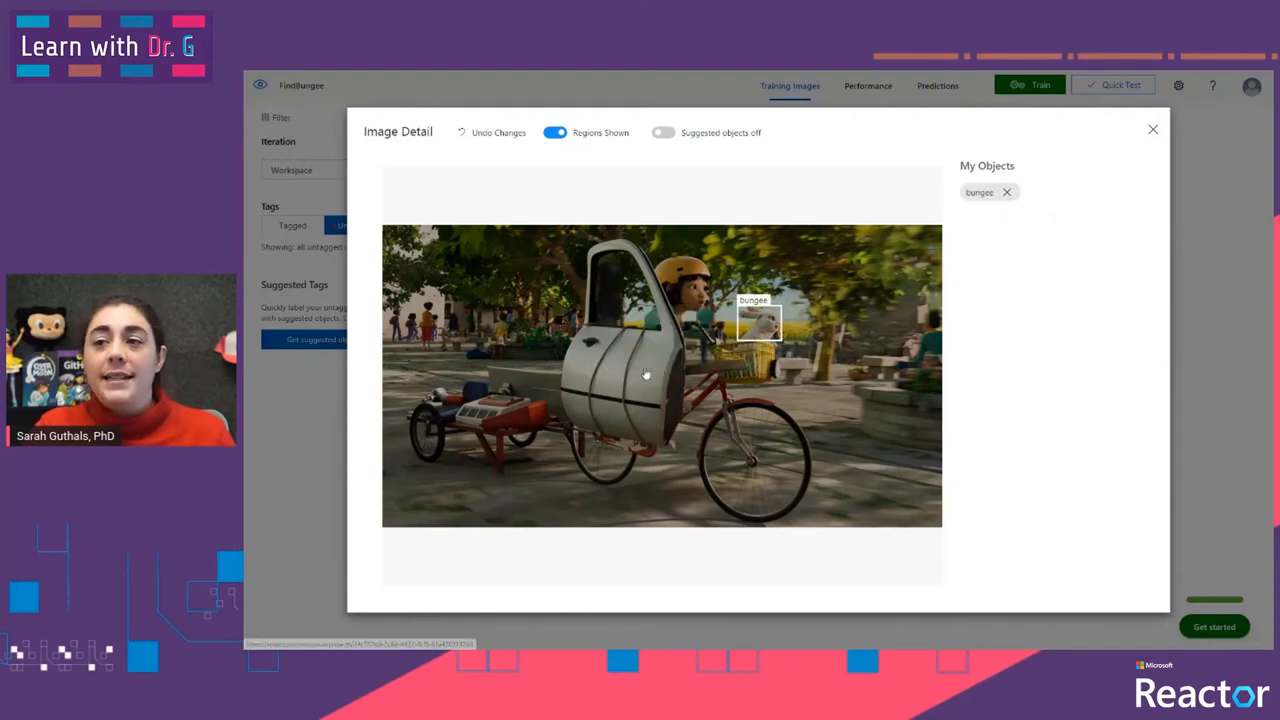
{"action": "mouse_move", "coordinate": [643, 442]}
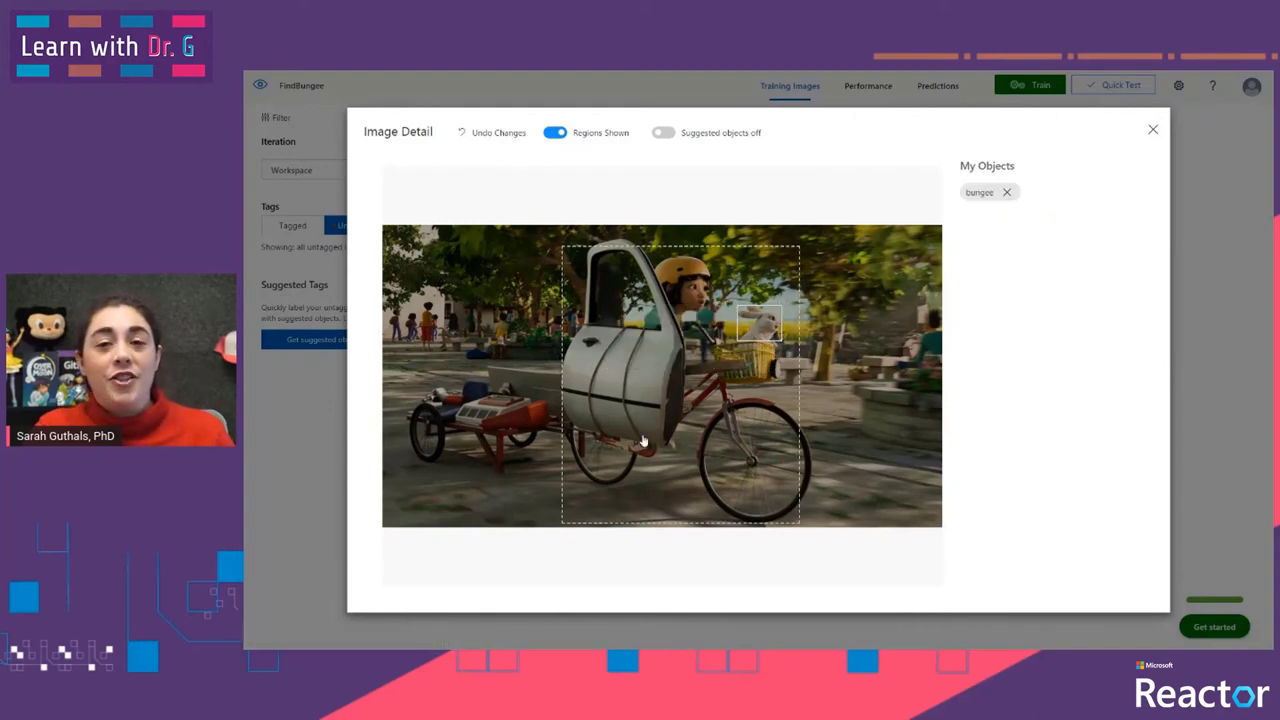
Draw a region around the helmeted girl's head in the bicycle image and give it a new tag, "notbungee"
{"action": "left_click", "coordinate": [697, 303]}
{"action": "left_click_drag", "start_coordinate": [656, 352], "coordinate": [669, 308]}
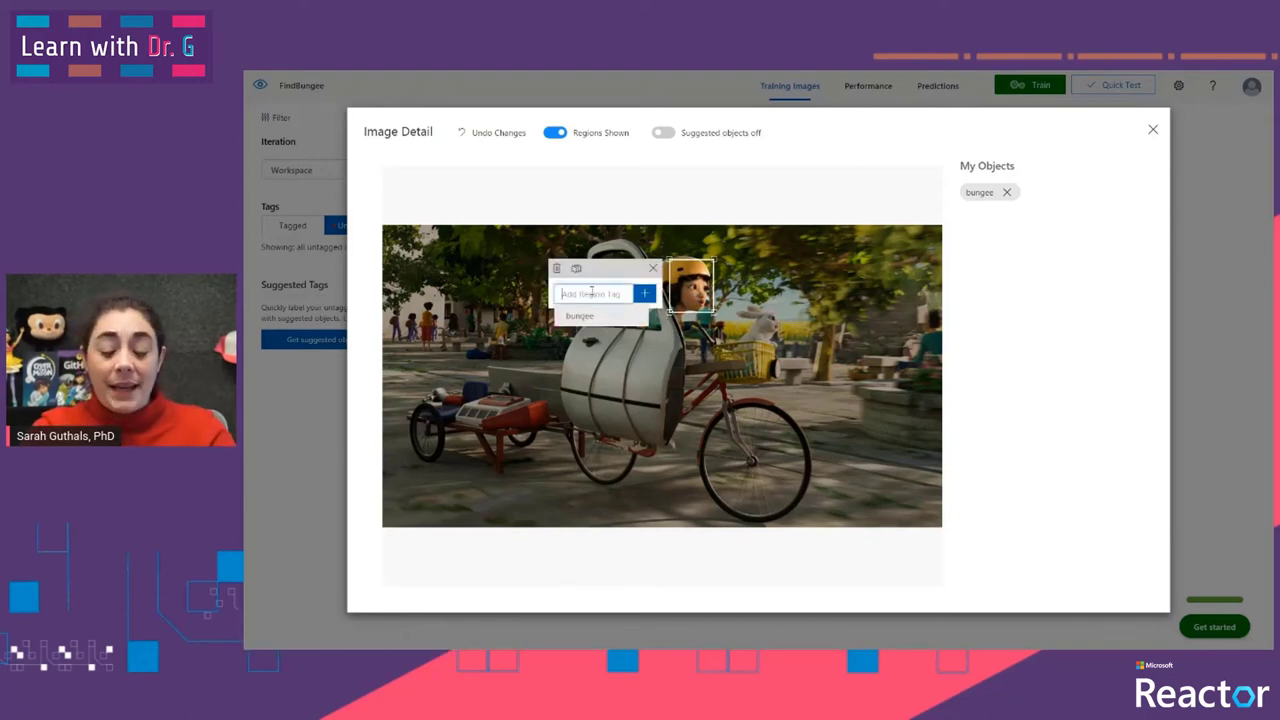
{"action": "type", "text": "notbungee"}
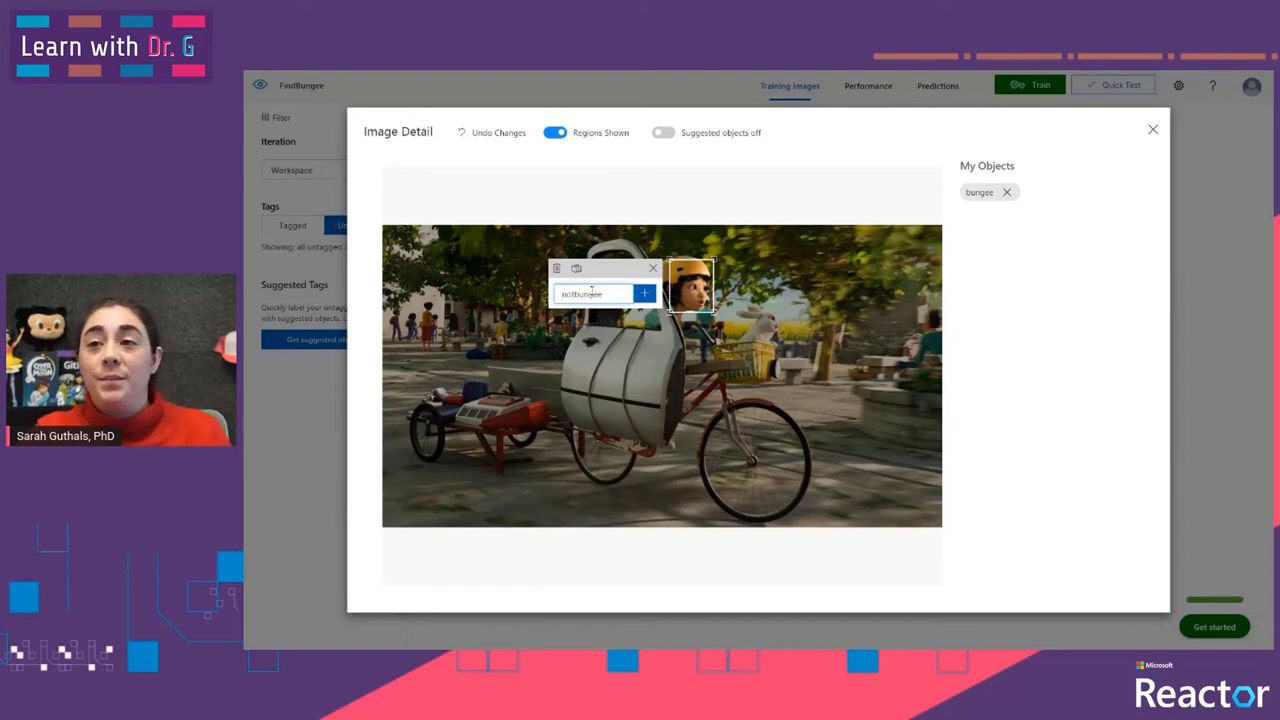
{"action": "left_click", "coordinate": [644, 293]}
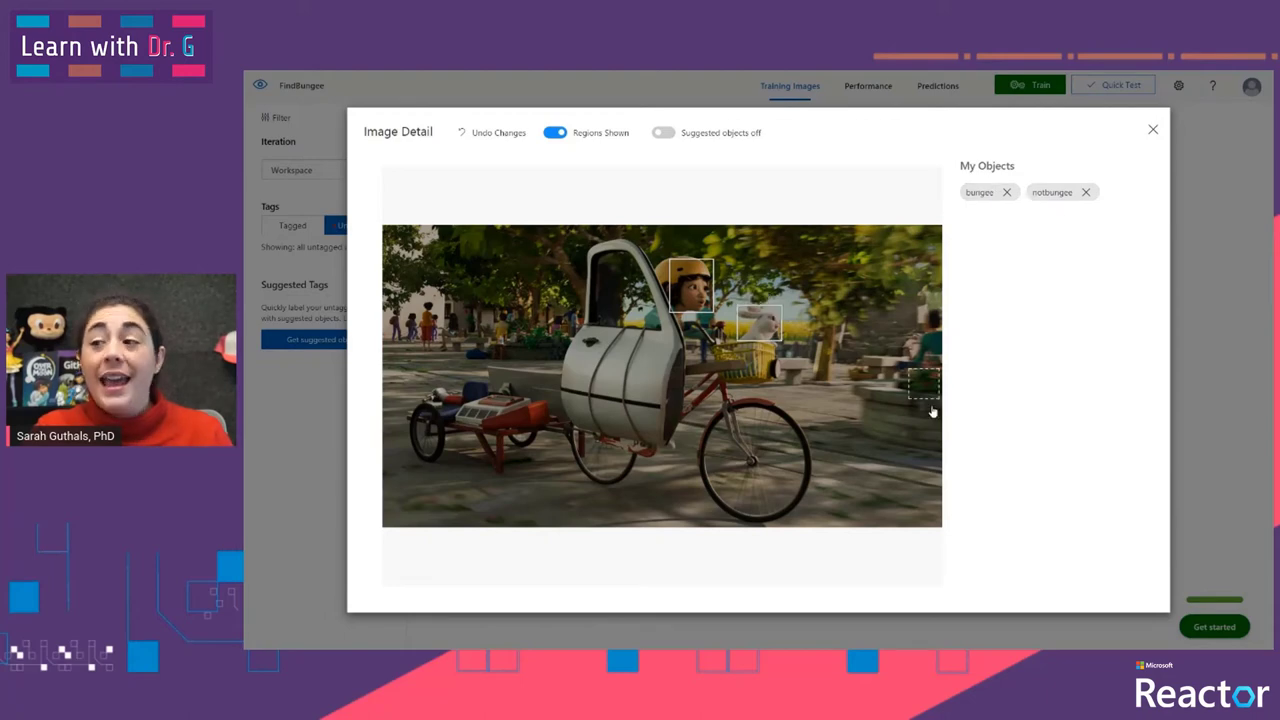
Close the bicycle image and tag the suggested region around the standing rabbit in the blue-lit image as "notbungee"
{"action": "left_click", "coordinate": [1153, 133]}
{"action": "left_click", "coordinate": [660, 393]}
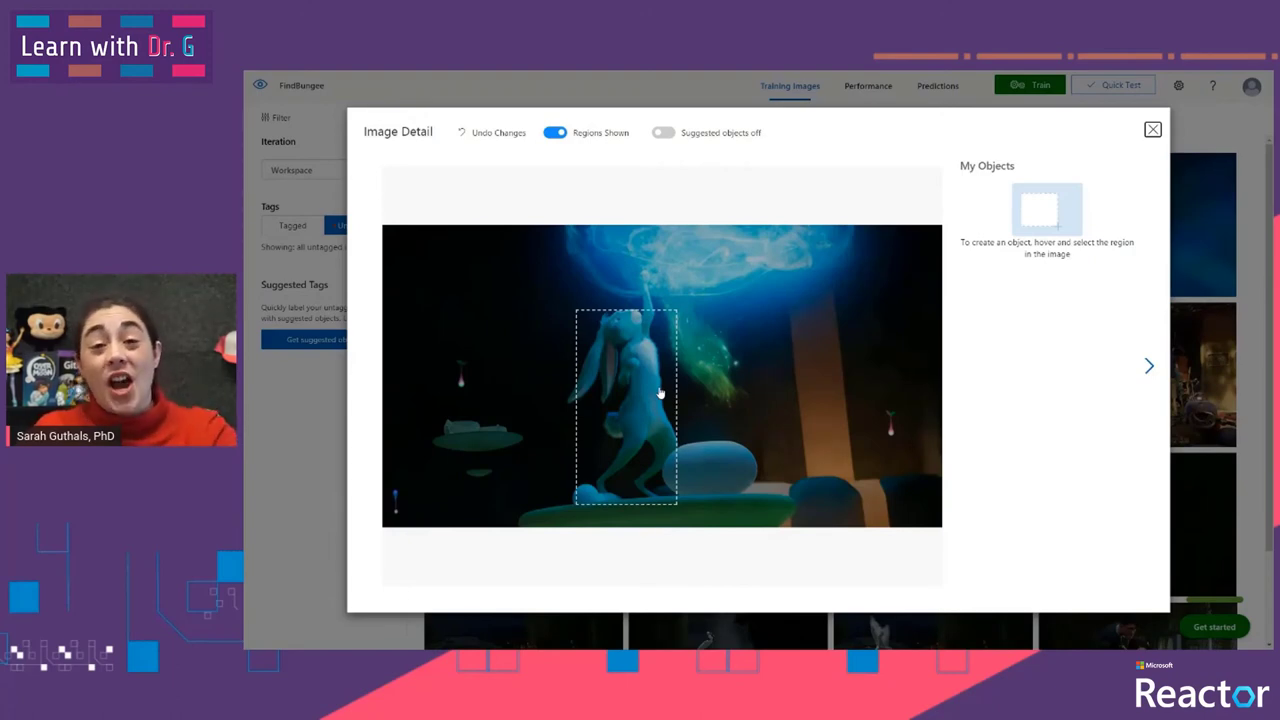
{"action": "left_click", "coordinate": [660, 391]}
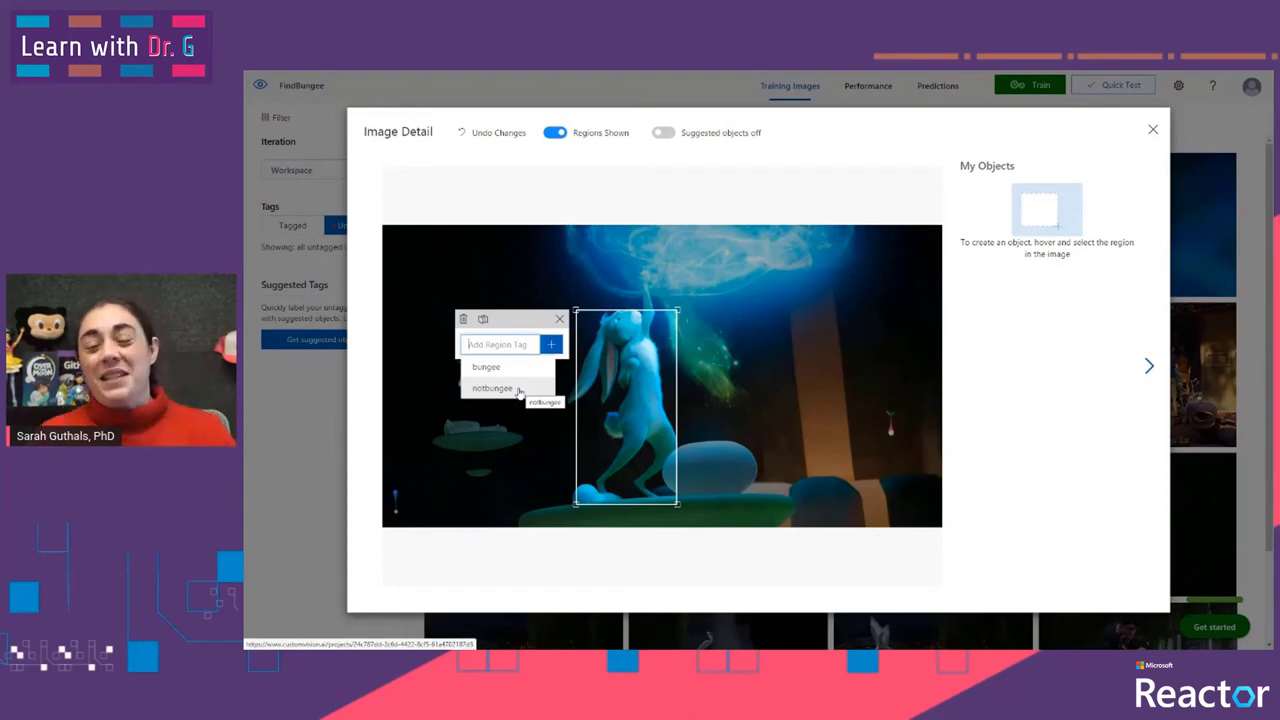
{"action": "left_click", "coordinate": [519, 390]}
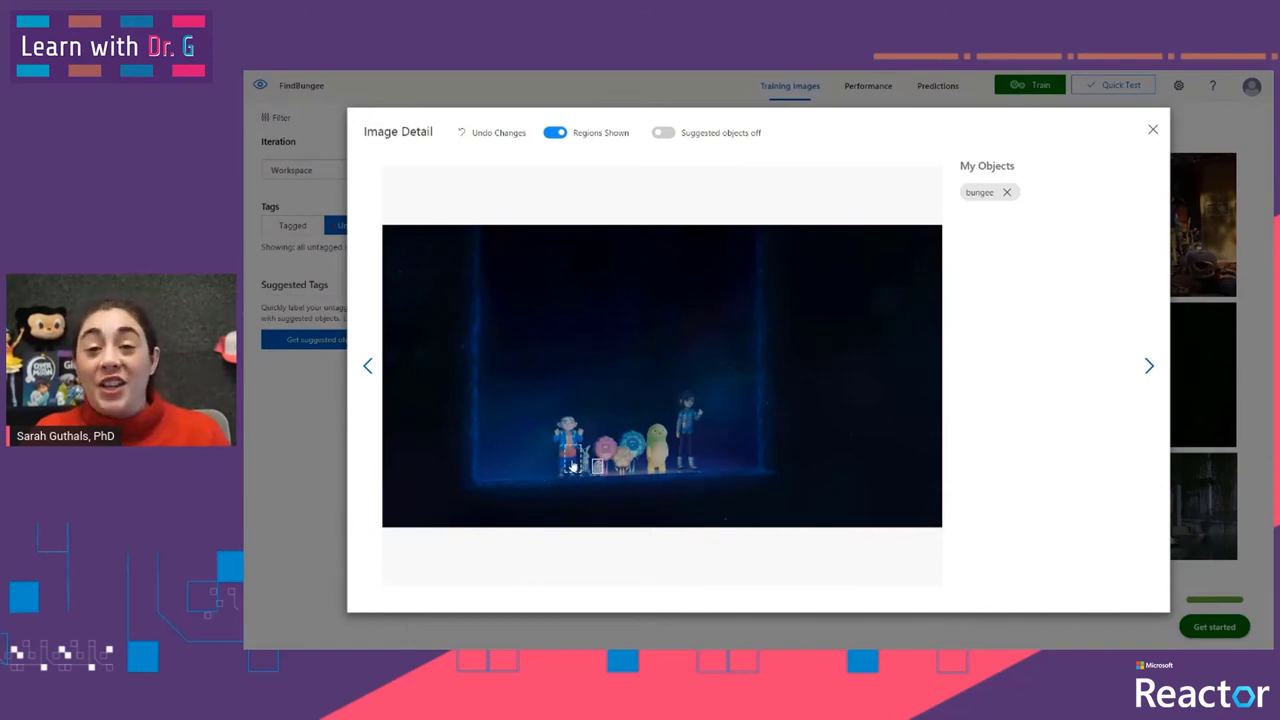
Fit separate regions around the bunny and neighbouring characters in the dark lineup image, tagging the other characters "notbungee"
{"action": "left_click_drag", "start_coordinate": [571, 466], "coordinate": [583, 476]}
{"action": "left_click_drag", "start_coordinate": [555, 417], "coordinate": [585, 477]}
{"action": "left_click", "coordinate": [471, 494]}
{"action": "left_click", "coordinate": [600, 462]}
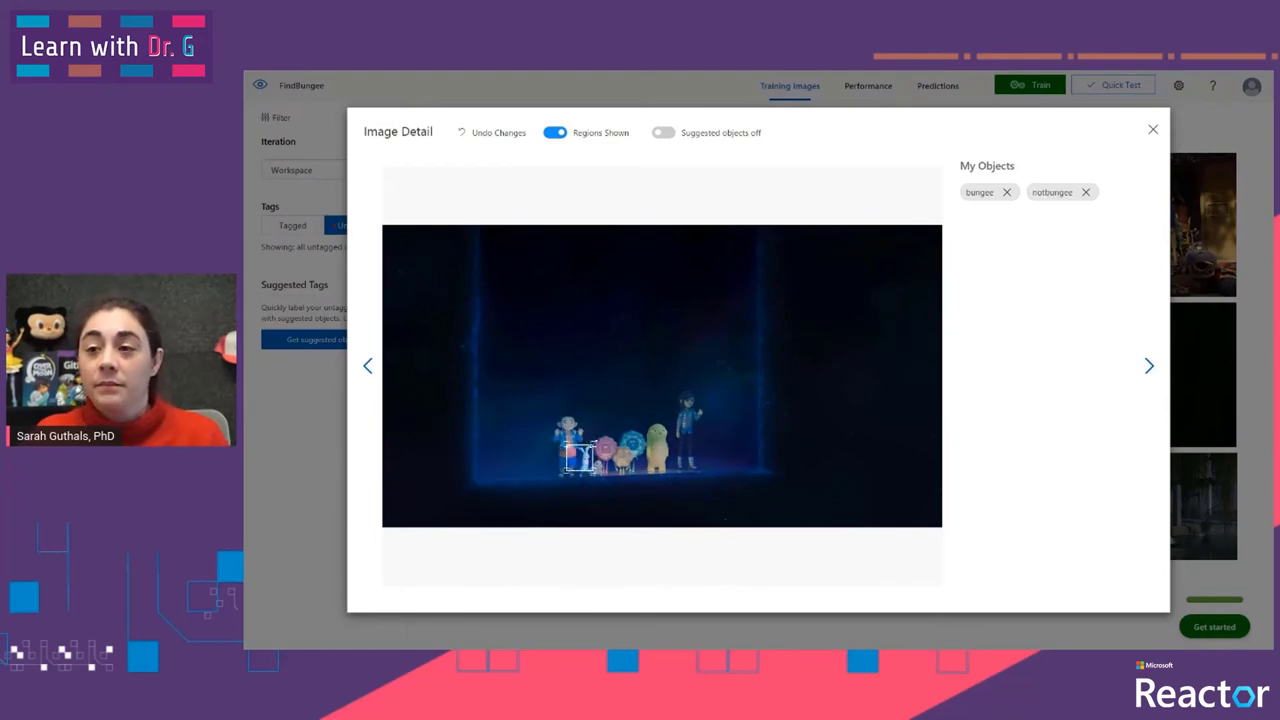
{"action": "left_click", "coordinate": [686, 440]}
{"action": "left_click", "coordinate": [594, 491]}
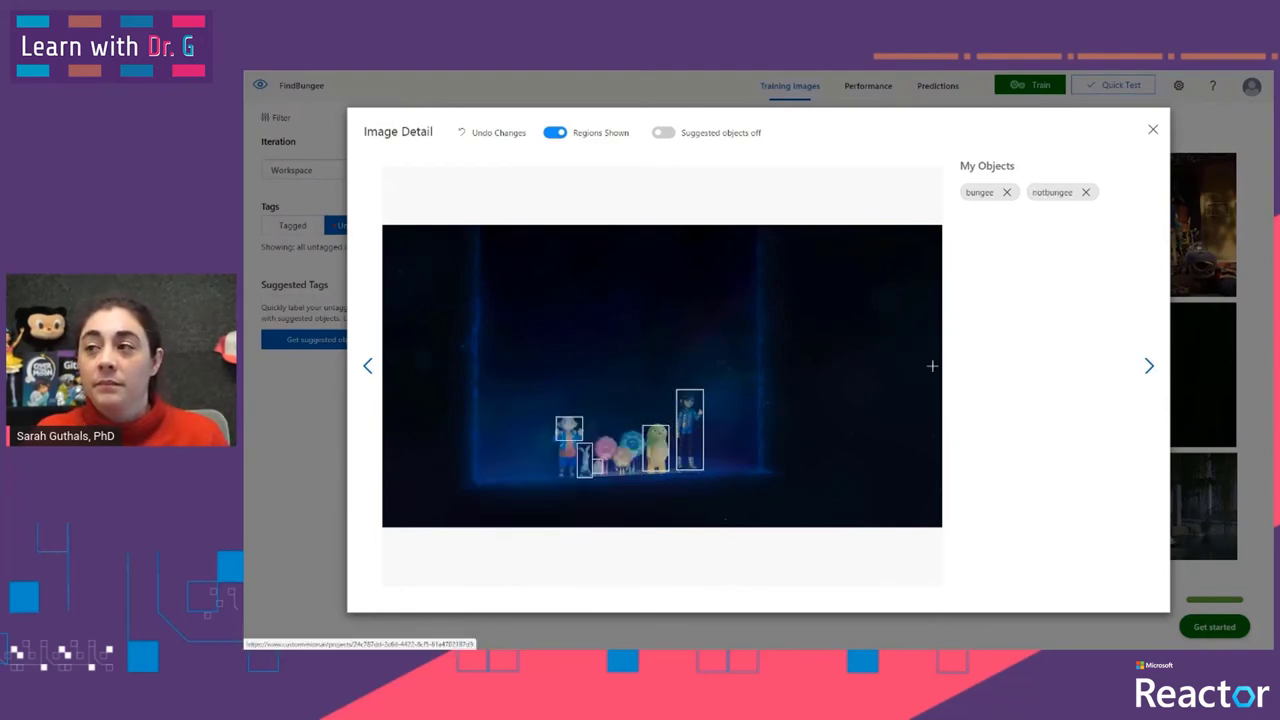
Go to another untagged image and tag the large painted lantern in the night scene as "notbungee"
{"action": "left_click", "coordinate": [1149, 366]}
{"action": "left_click", "coordinate": [618, 398]}
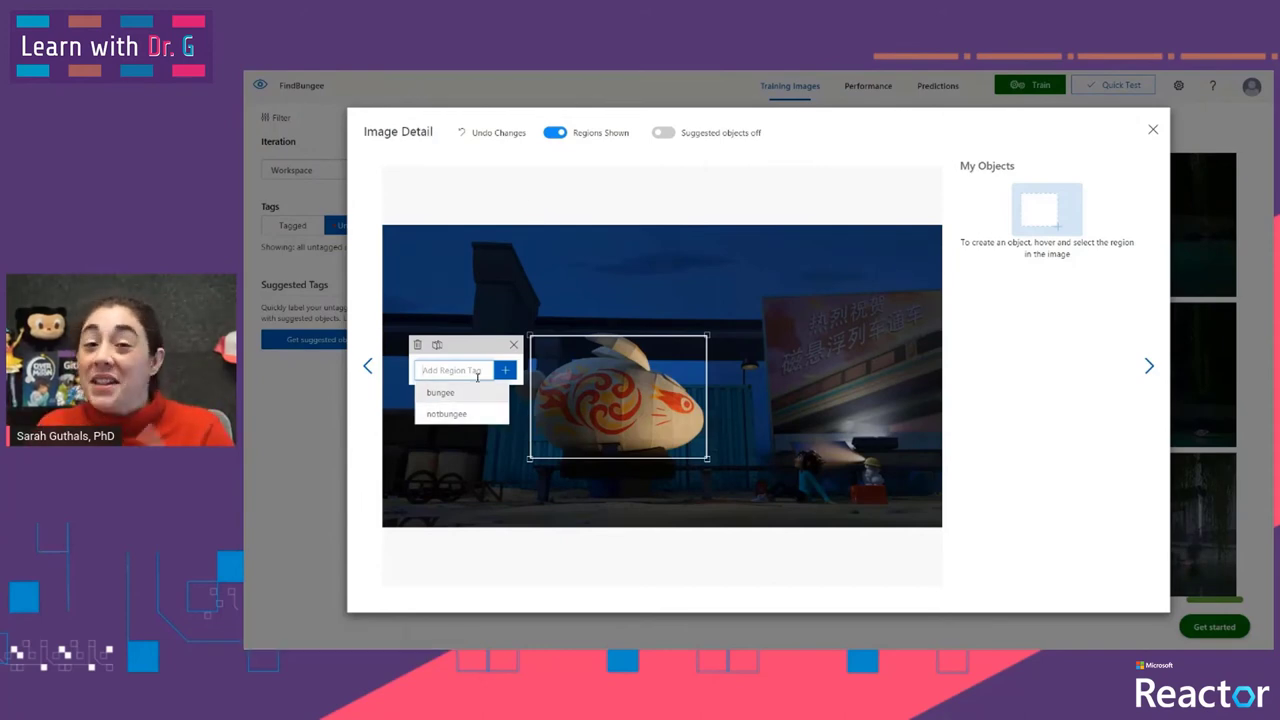
{"action": "left_click", "coordinate": [452, 413]}
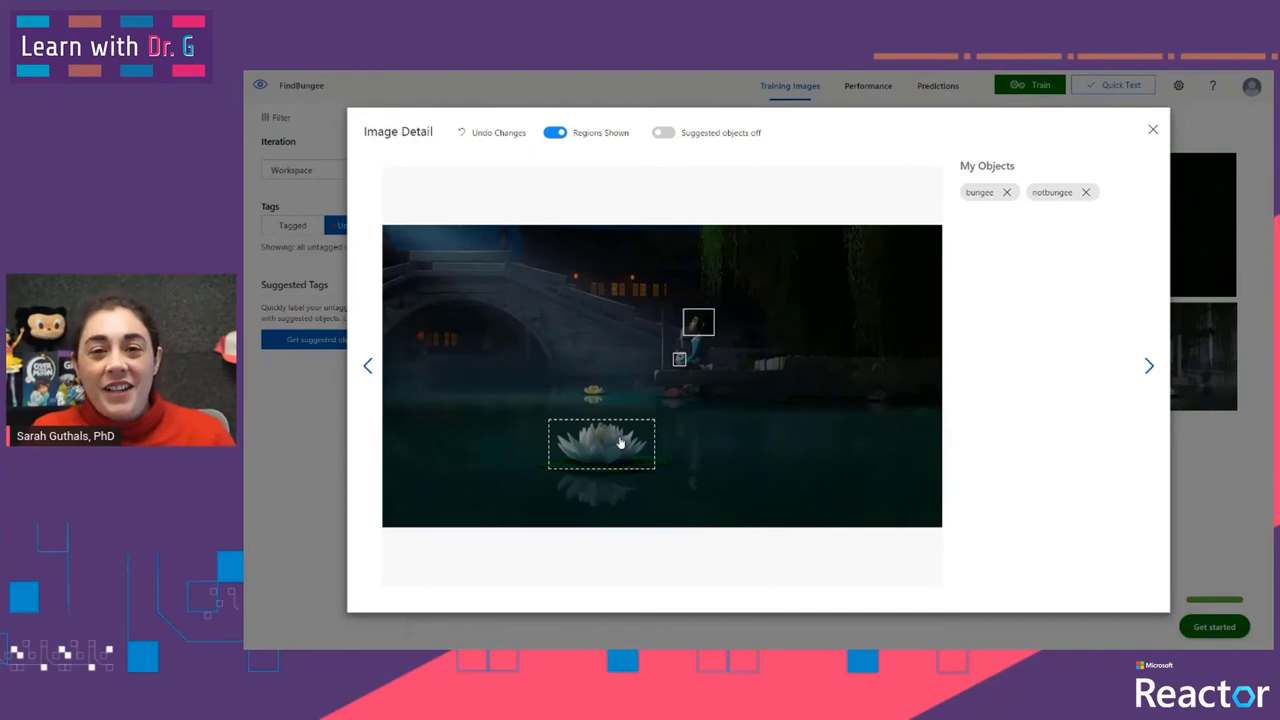
Tag the white lotus in the bridge image as "notbungee" and select the suggested region around the moon in the balcony image
{"action": "left_click", "coordinate": [620, 442]}
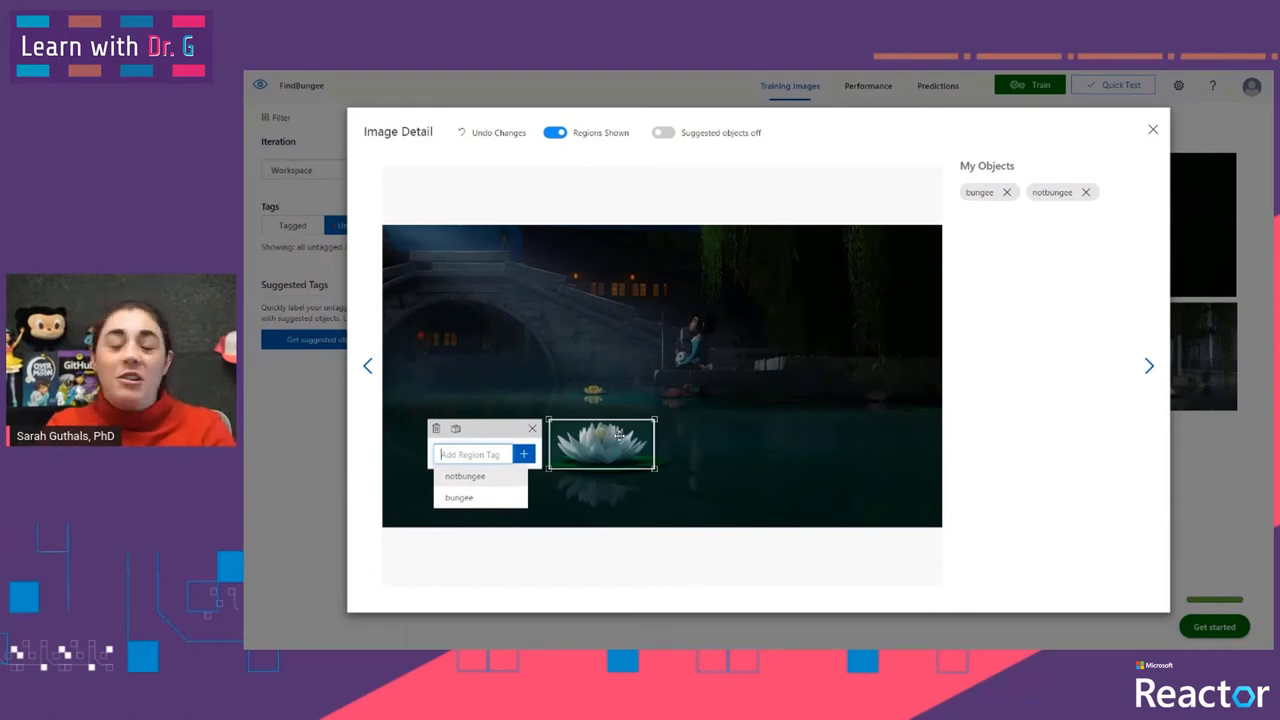
{"action": "left_click", "coordinate": [511, 480]}
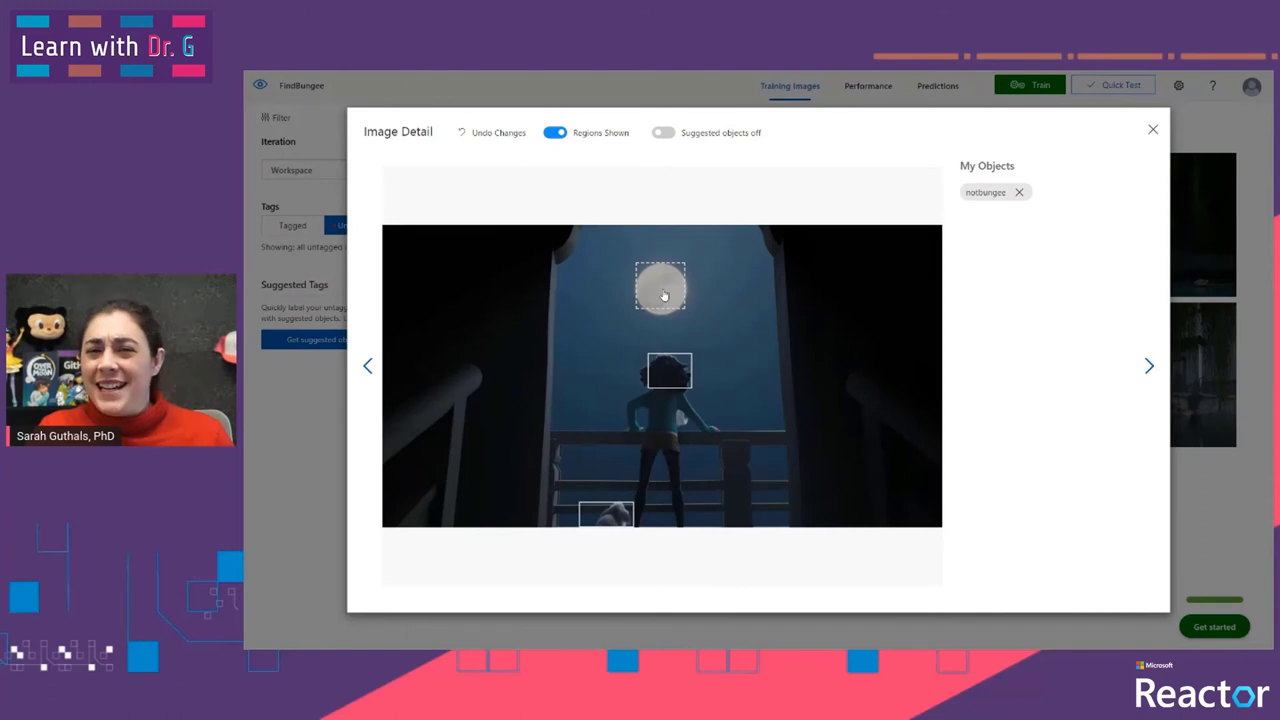
{"action": "left_click", "coordinate": [663, 295]}
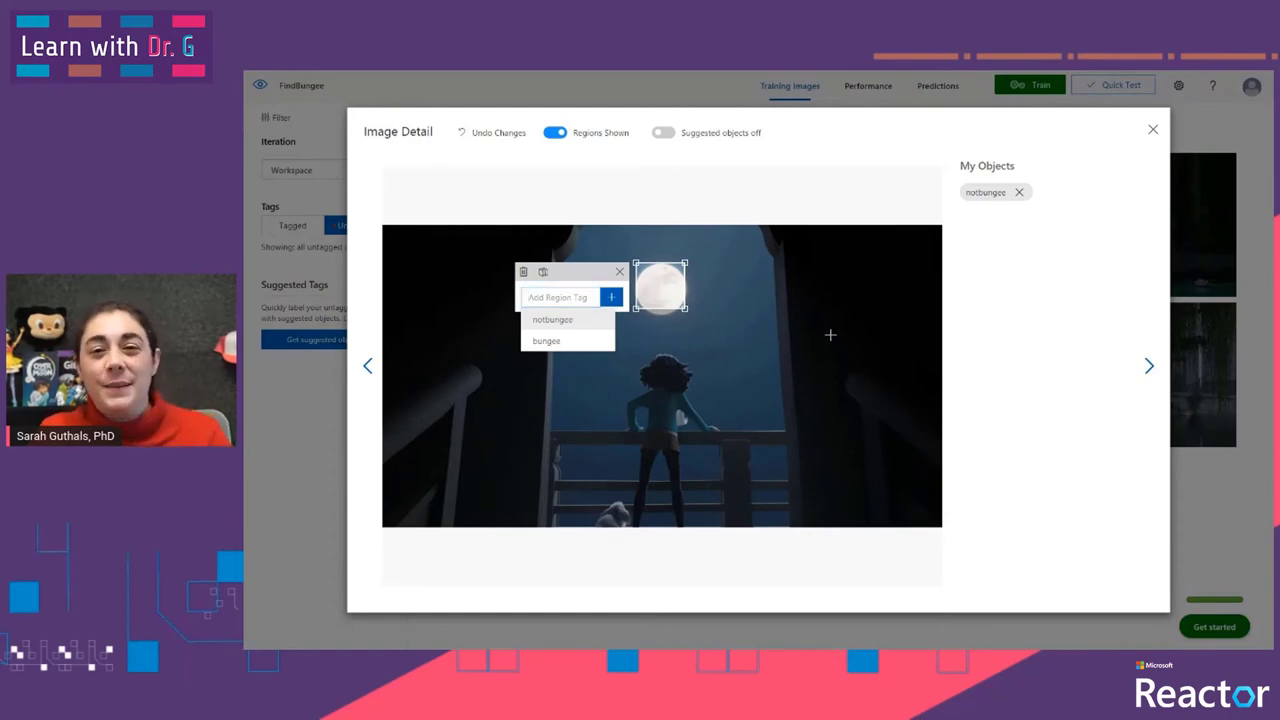
Go to the dark pier image, fit the region around the white heron's head and body, and tag it "notbungee"
{"action": "key", "text": "Right"}
{"action": "left_click", "coordinate": [607, 343]}
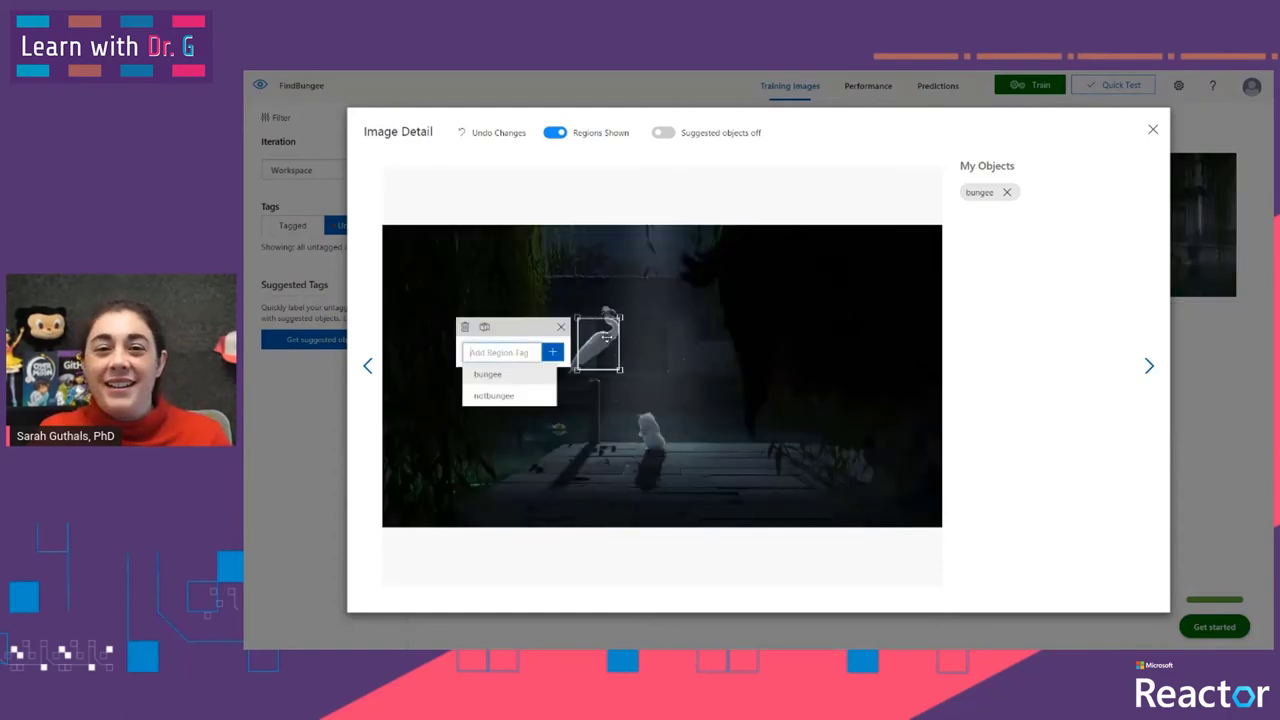
{"action": "left_click", "coordinate": [490, 370]}
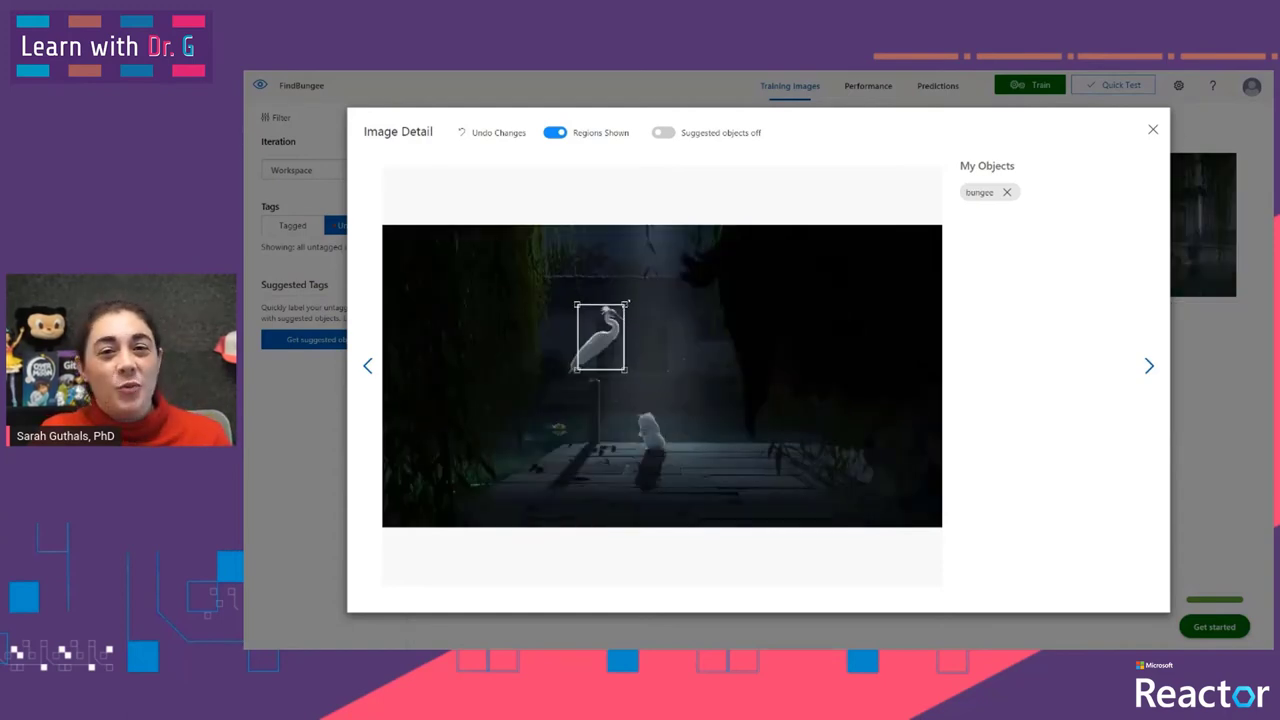
{"action": "left_click", "coordinate": [626, 298]}
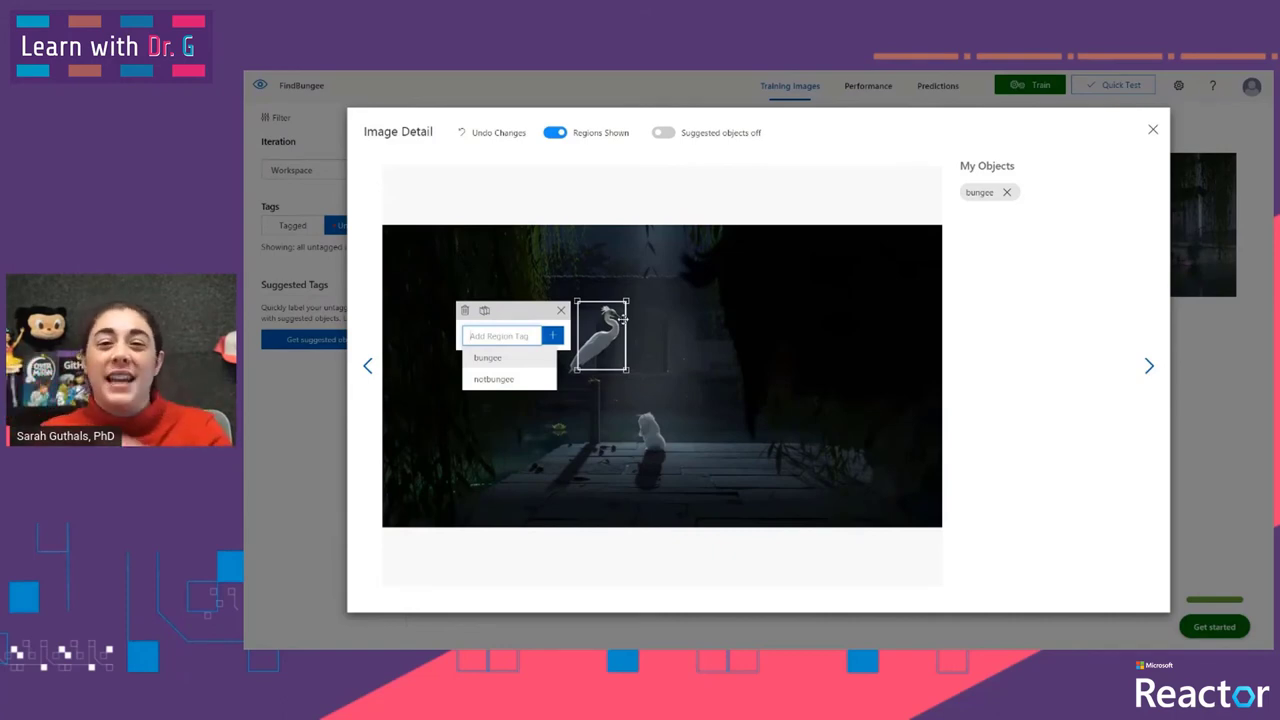
{"action": "left_click", "coordinate": [497, 380]}
Check the tagged and untagged image sets and train a new iteration of the model with Quick Training
{"action": "left_click", "coordinate": [279, 229]}
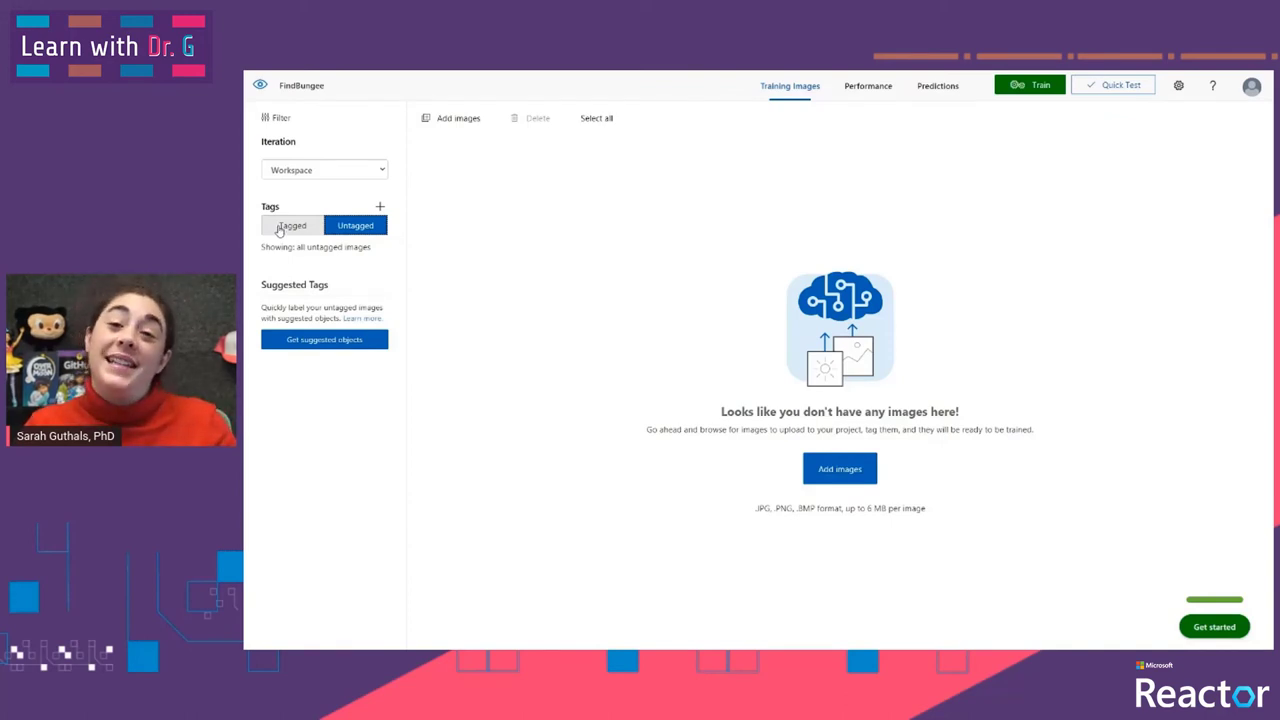
{"action": "left_click", "coordinate": [281, 228]}
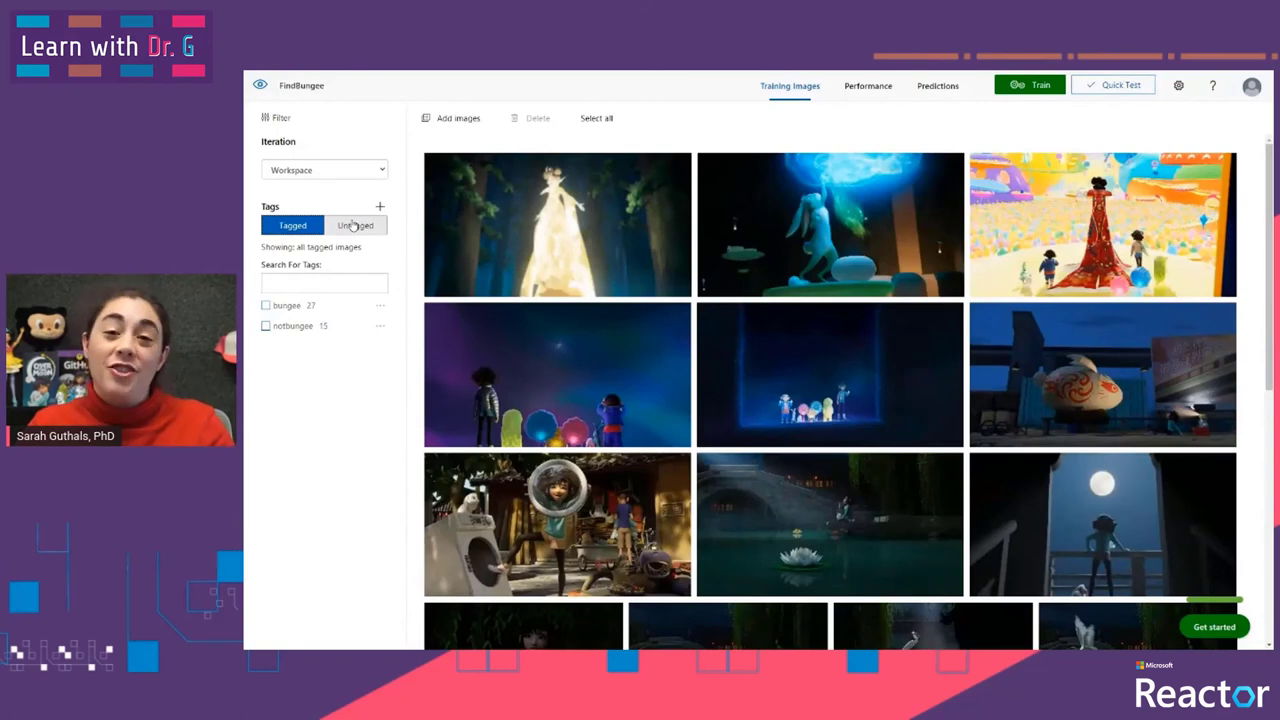
{"action": "left_click", "coordinate": [354, 226]}
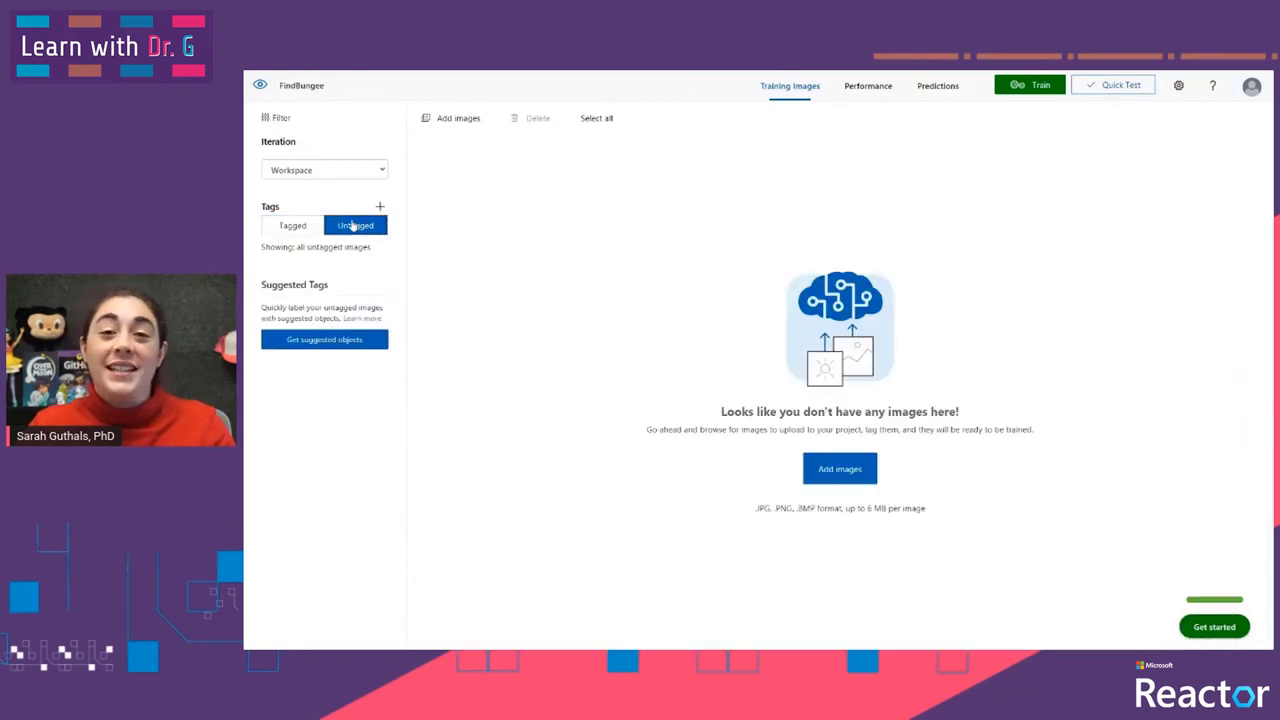
{"action": "left_click", "coordinate": [1028, 86]}
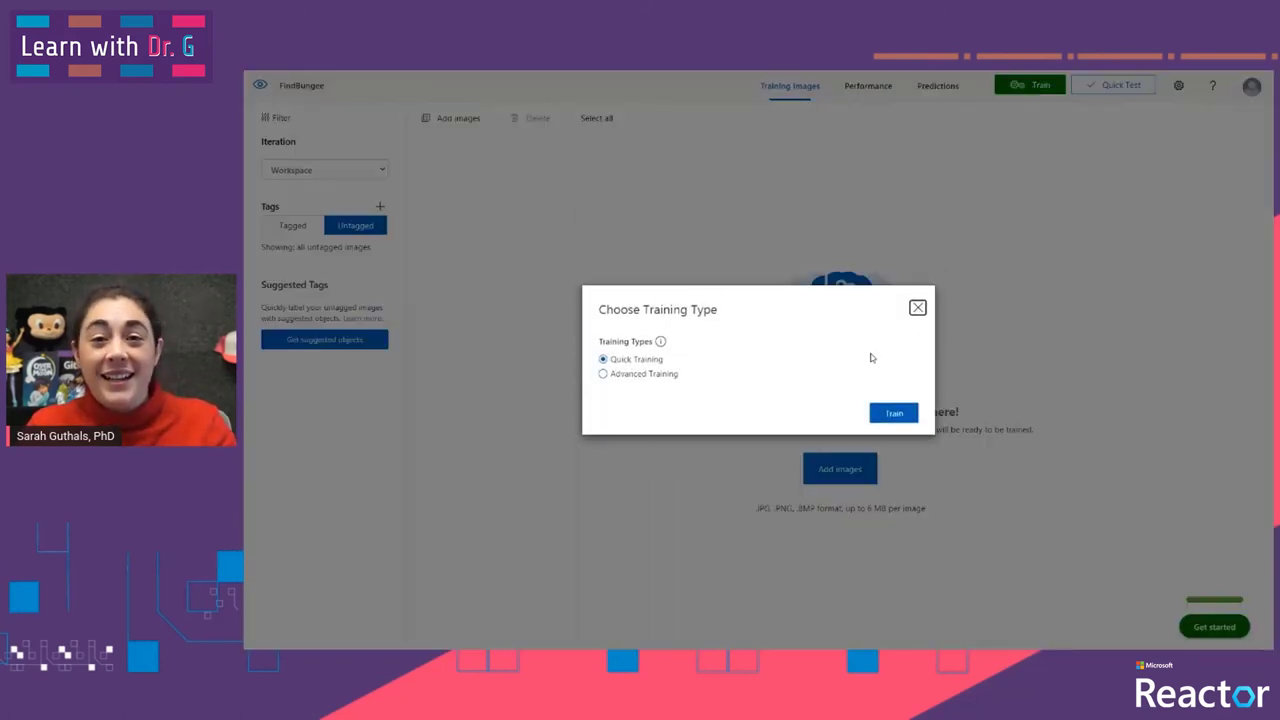
{"action": "left_click", "coordinate": [894, 414]}
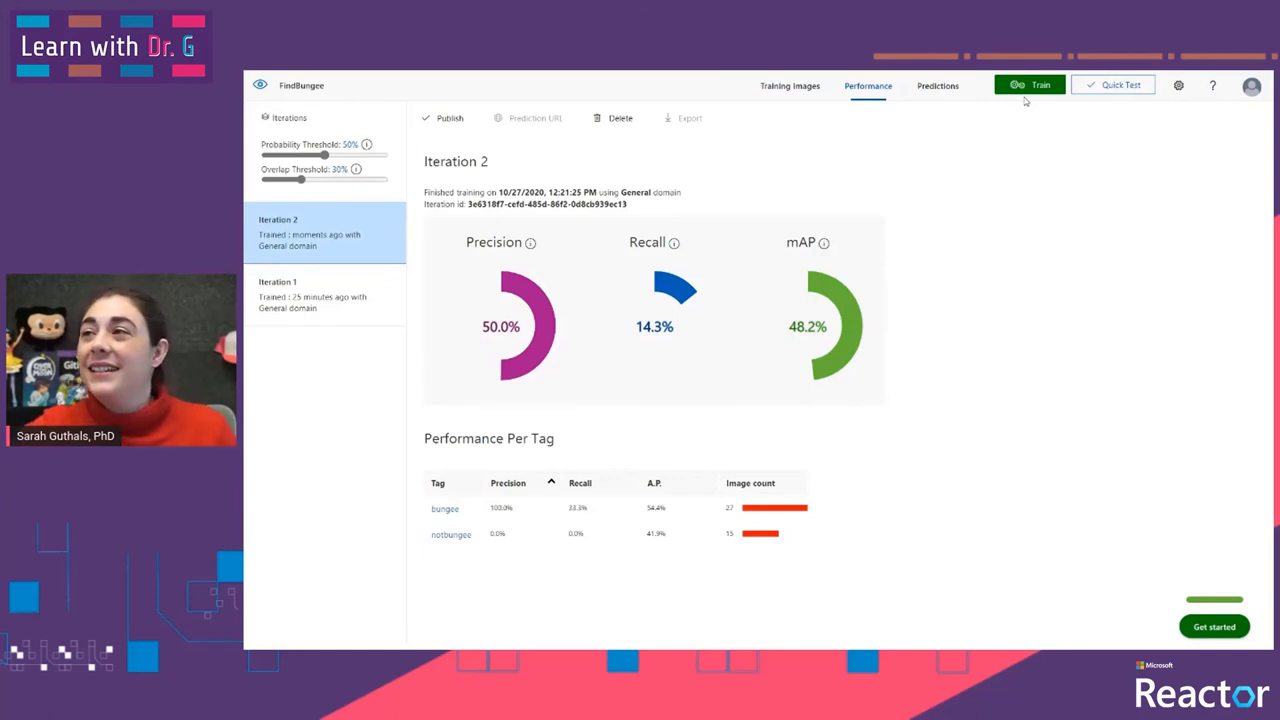
Quick-test Iteration 2 on two local images: the bunny fist-bumping the girl and the bunny held in the girl's arms
{"action": "left_click", "coordinate": [1120, 86]}
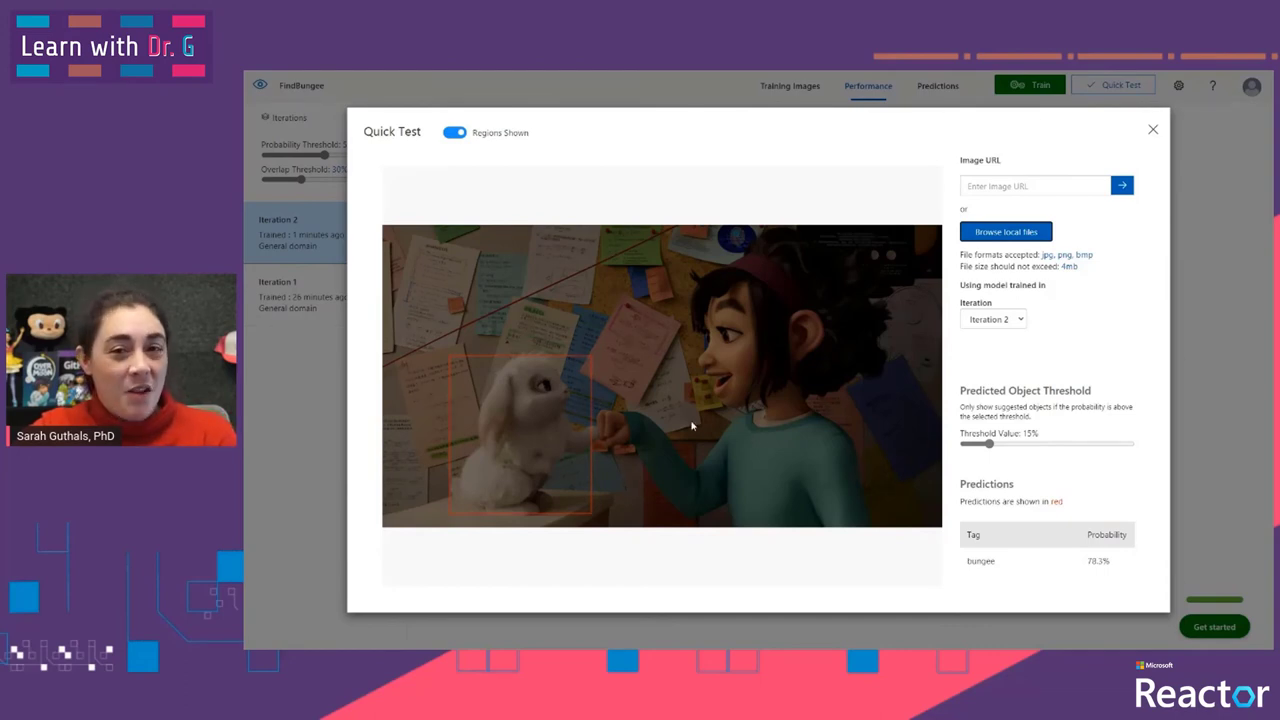
{"action": "mouse_move", "coordinate": [549, 404]}
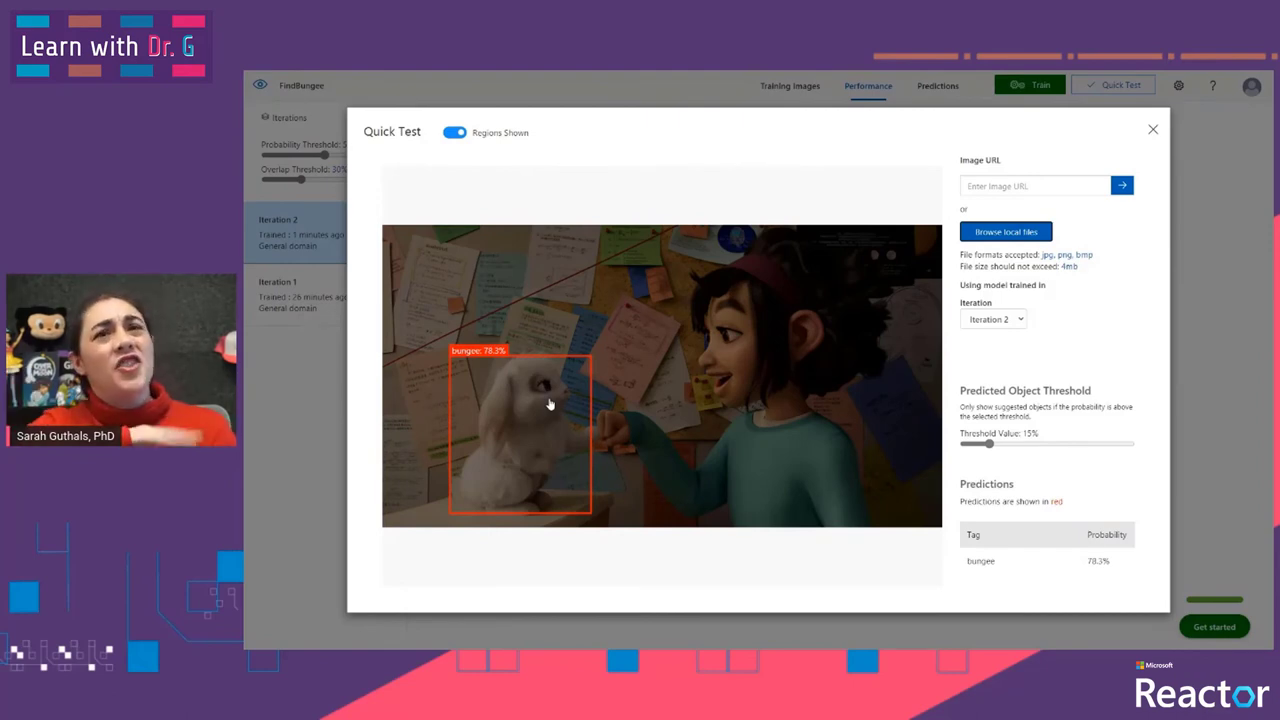
{"action": "left_click", "coordinate": [1006, 232]}
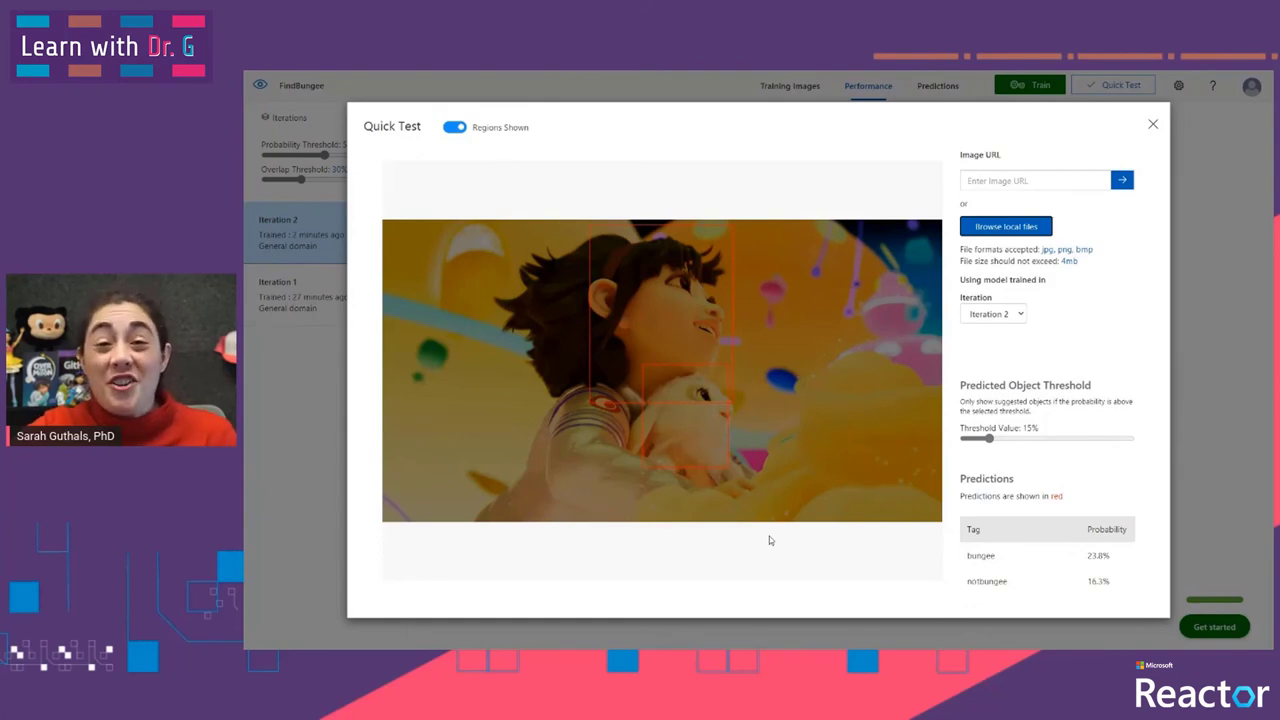